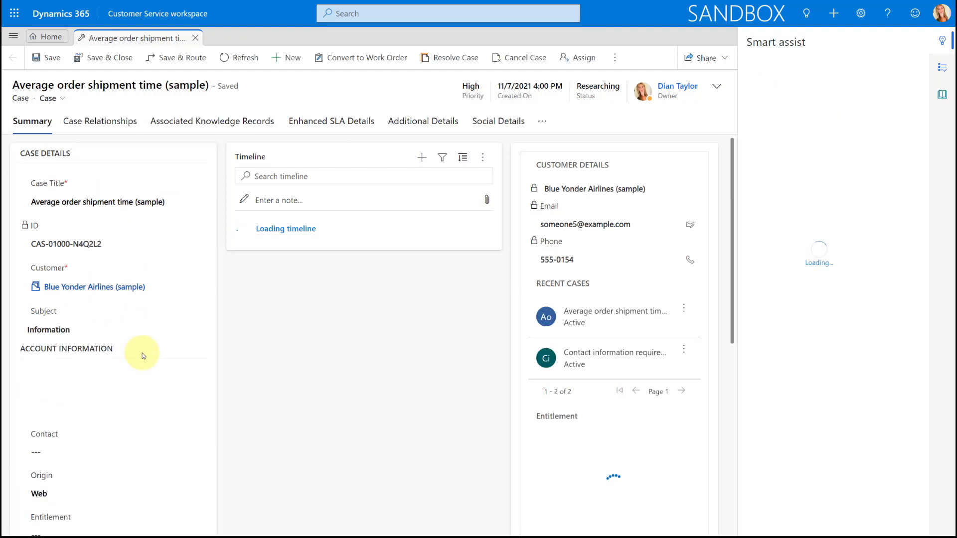
- Examine the account information and related cases shown within the case's summary details
scroll(214, 272, down, 3)
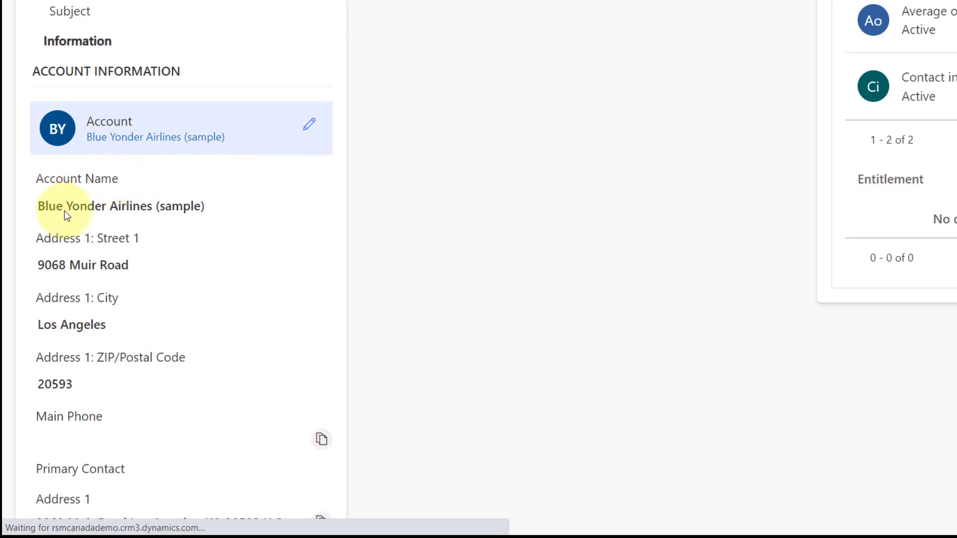
scroll(58, 205, down, 2)
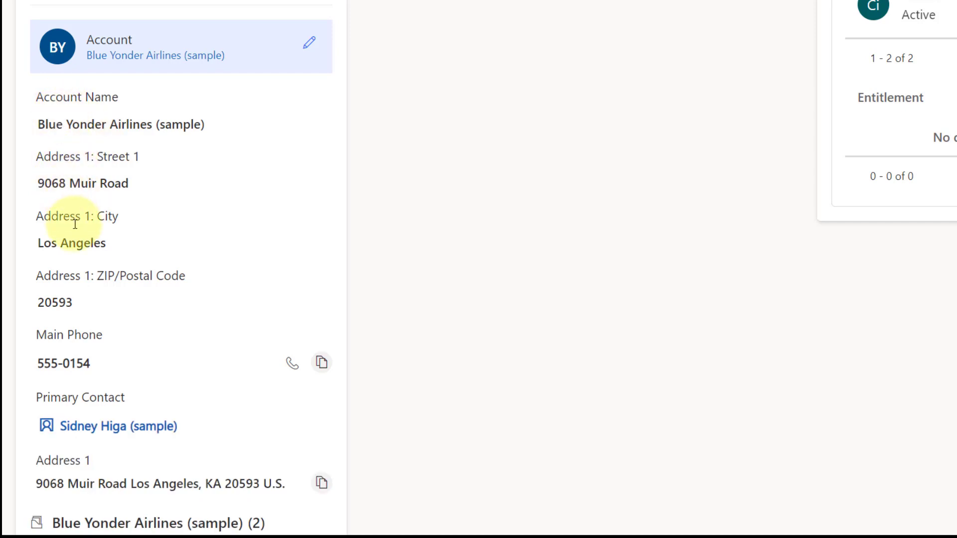
scroll(74, 222, down, 4)
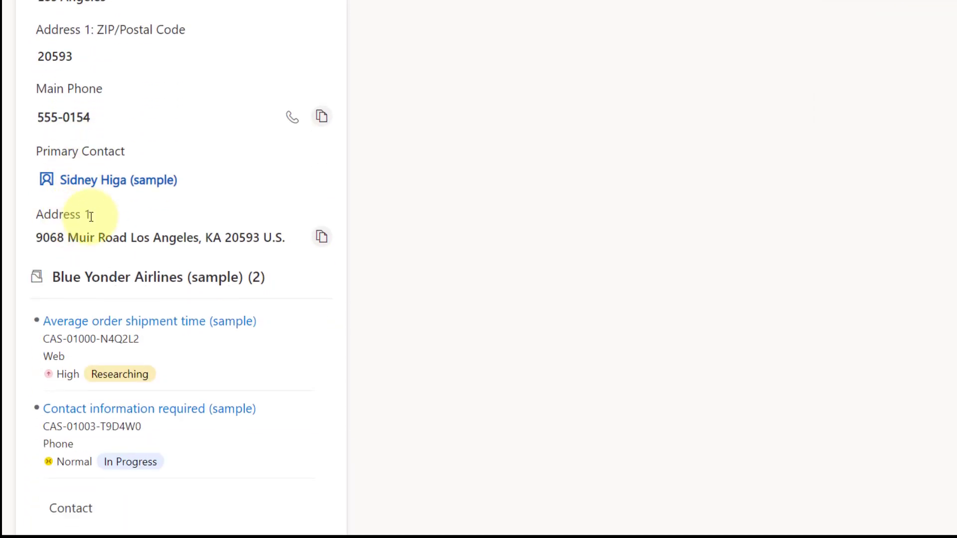
scroll(91, 241, down, 3)
scroll(92, 244, down, 1)
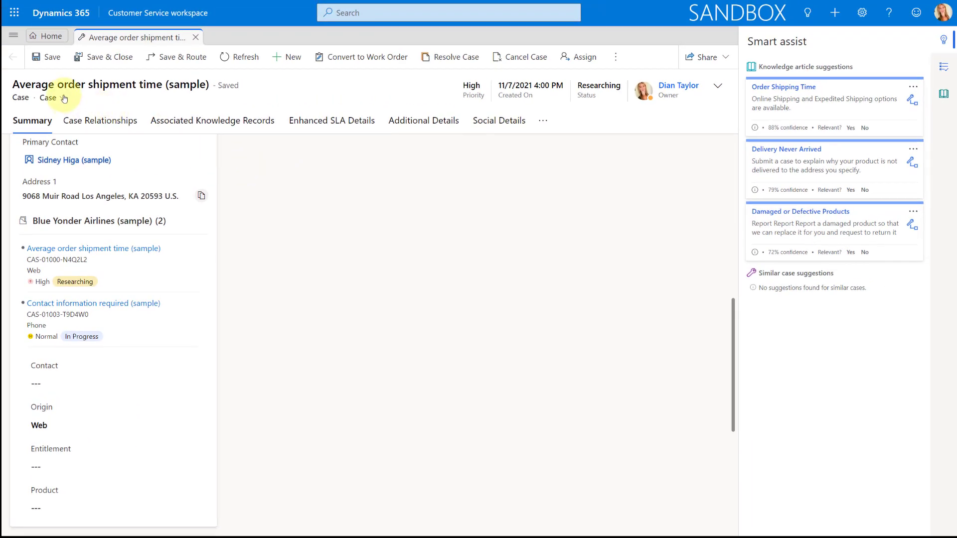
- Switch the case record to the Case form with Side Panel and collapse its customer details pane
click(63, 98)
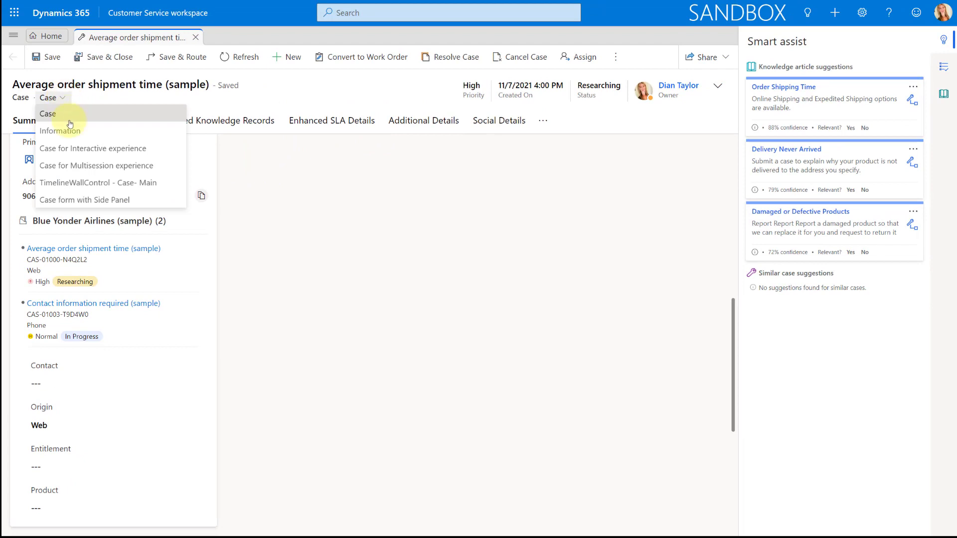
click(85, 200)
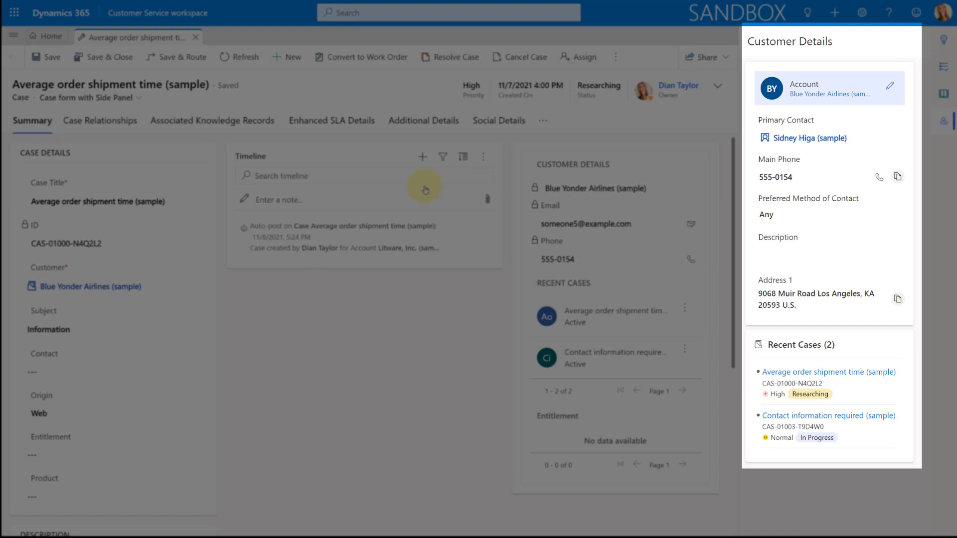
click(944, 123)
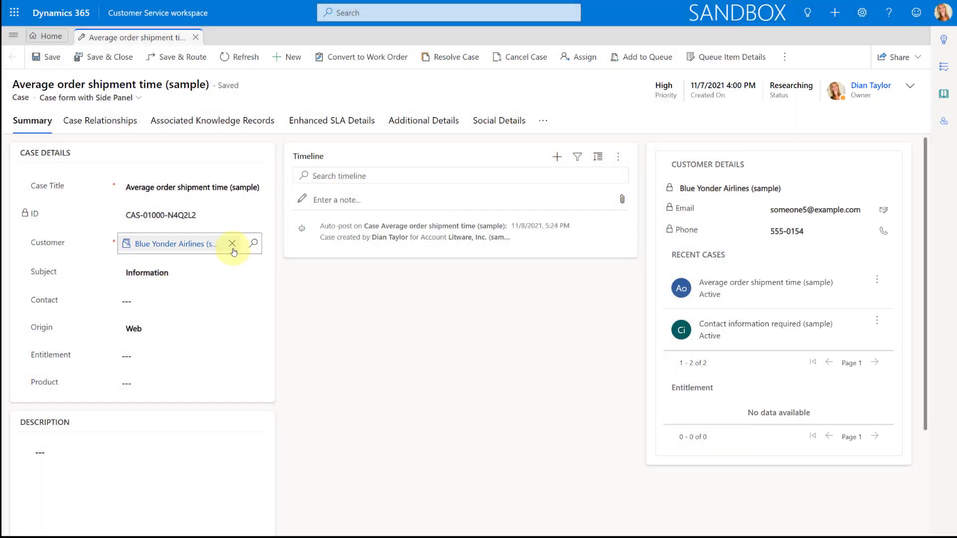
- Replace the case's customer with A. Datum Corporation (sample)
click(233, 247)
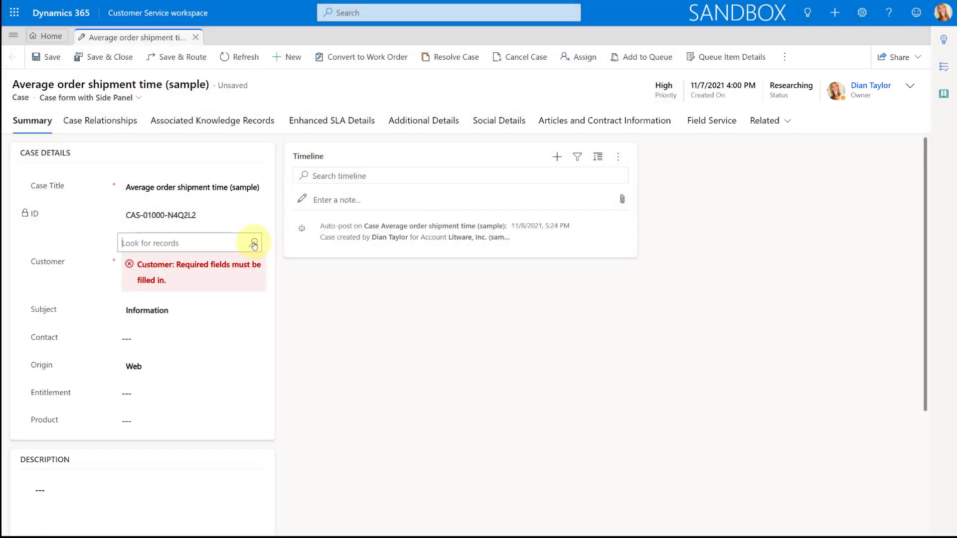
click(254, 243)
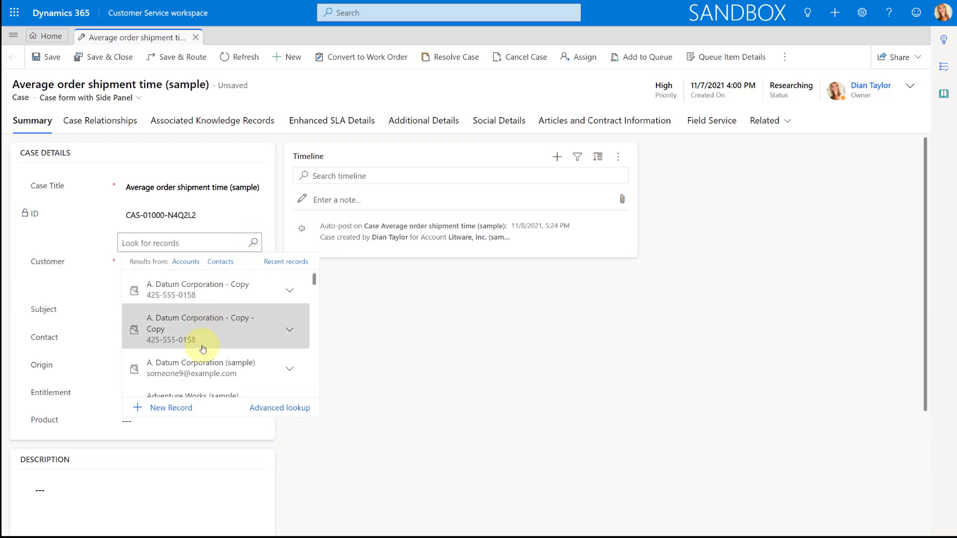
click(199, 368)
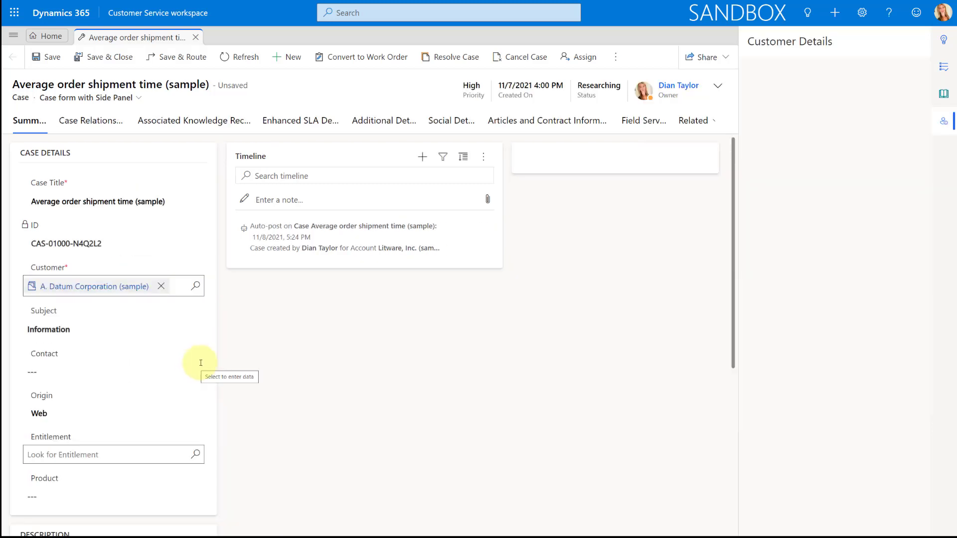
click(201, 363)
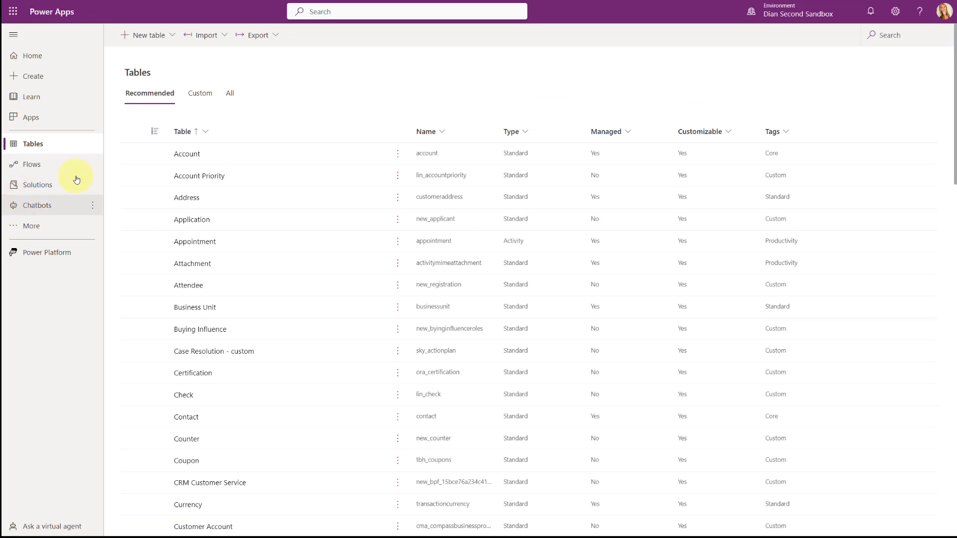
- In Power Apps, filter the Account table's forms by "360" and open the Customer 360 main form for editing
click(186, 154)
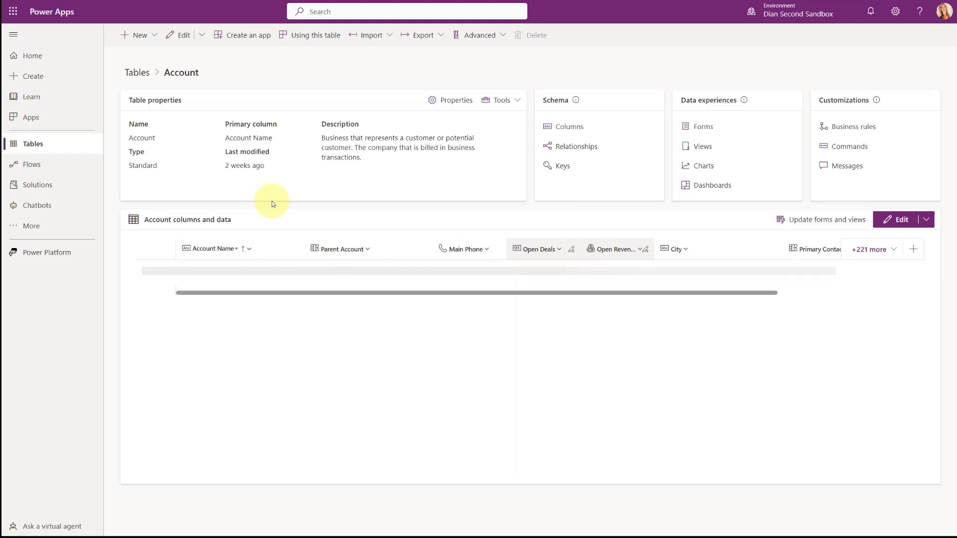
click(703, 128)
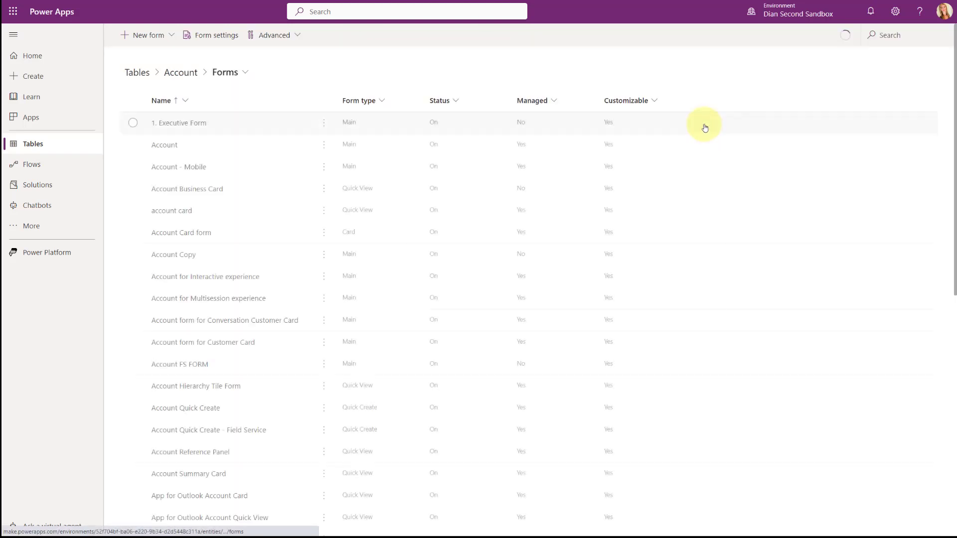
click(912, 36)
text(360)
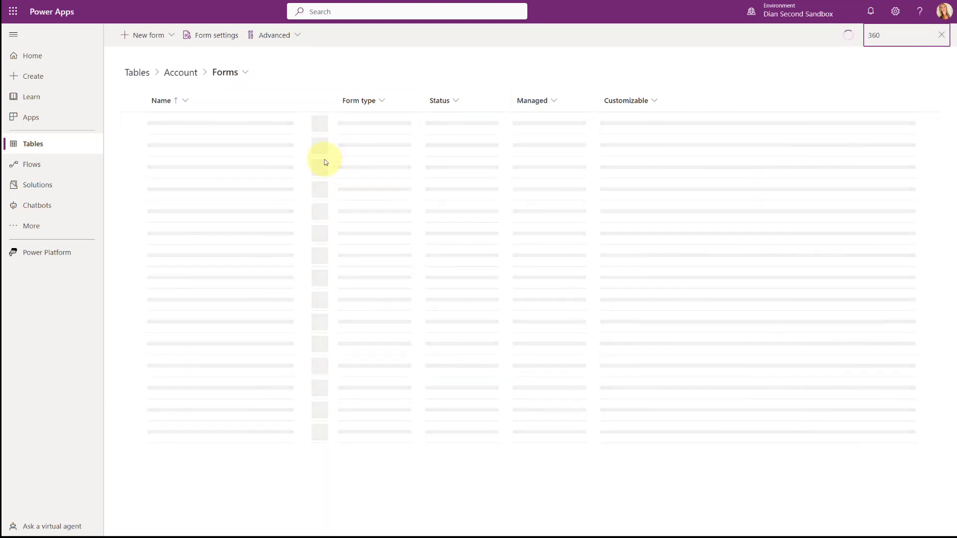
click(184, 122)
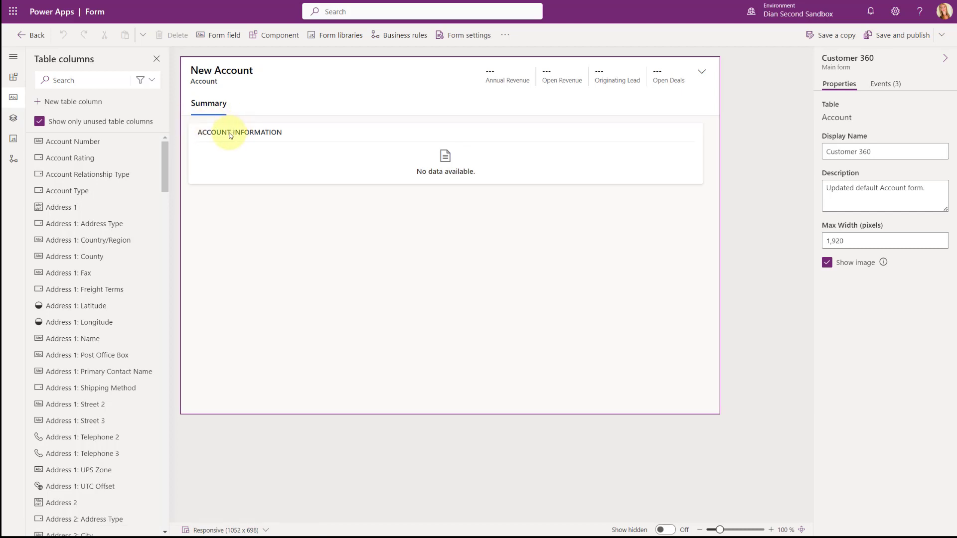
- Search the form designer's components for "rece"
click(13, 78)
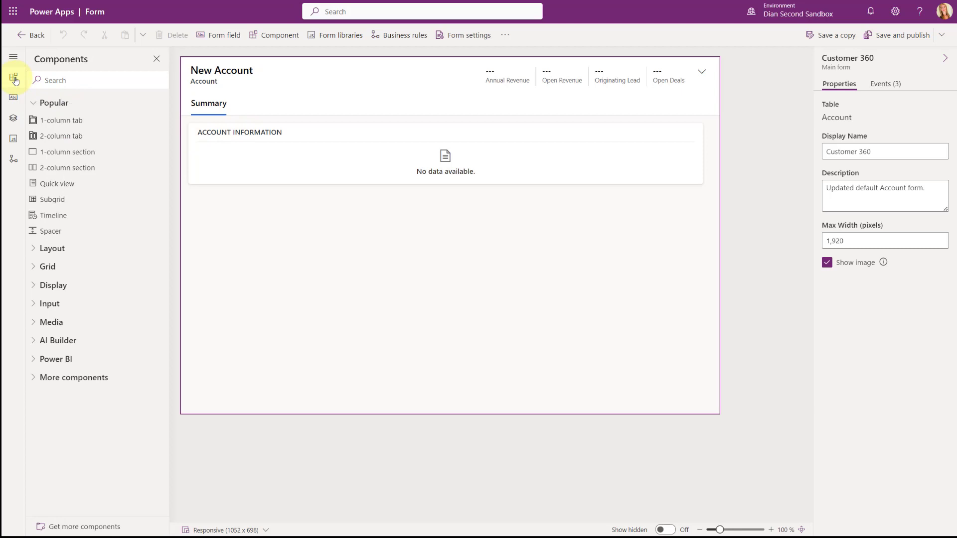
click(86, 80)
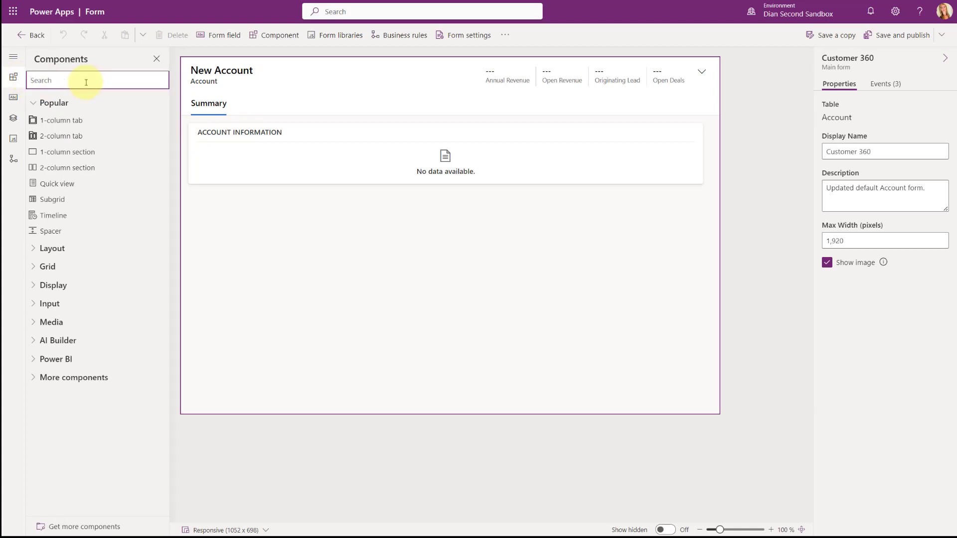
text(rece)
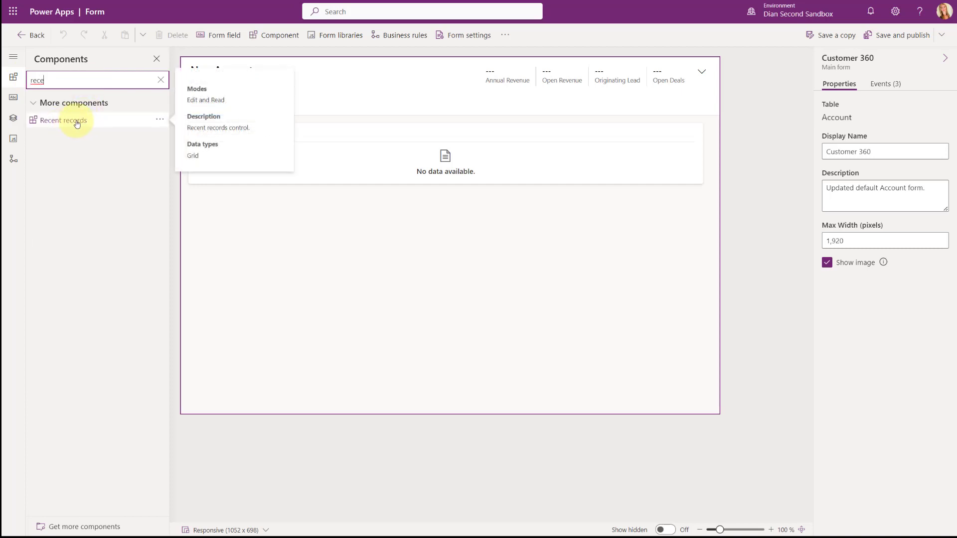
- Add the Time Entry Grid component from the environment's additional components to the designer
click(84, 527)
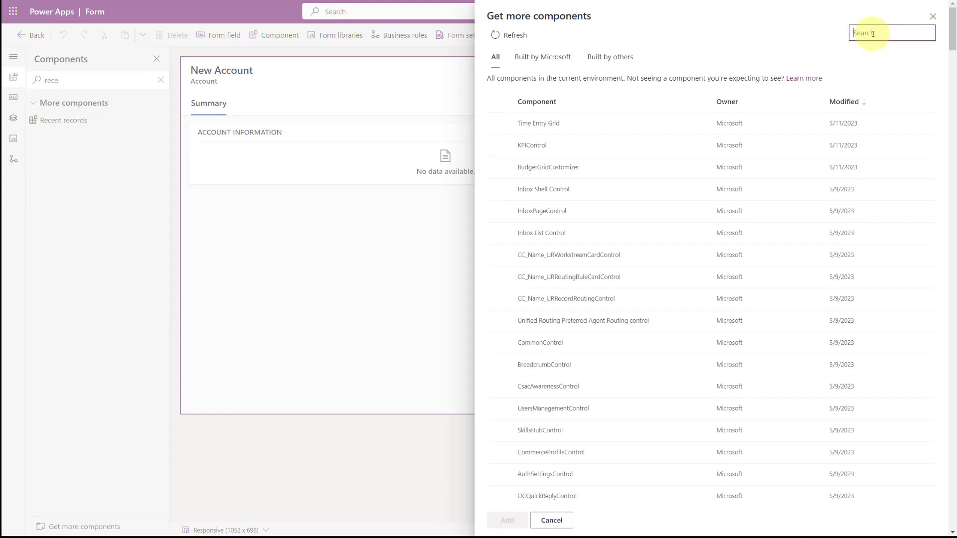
click(500, 124)
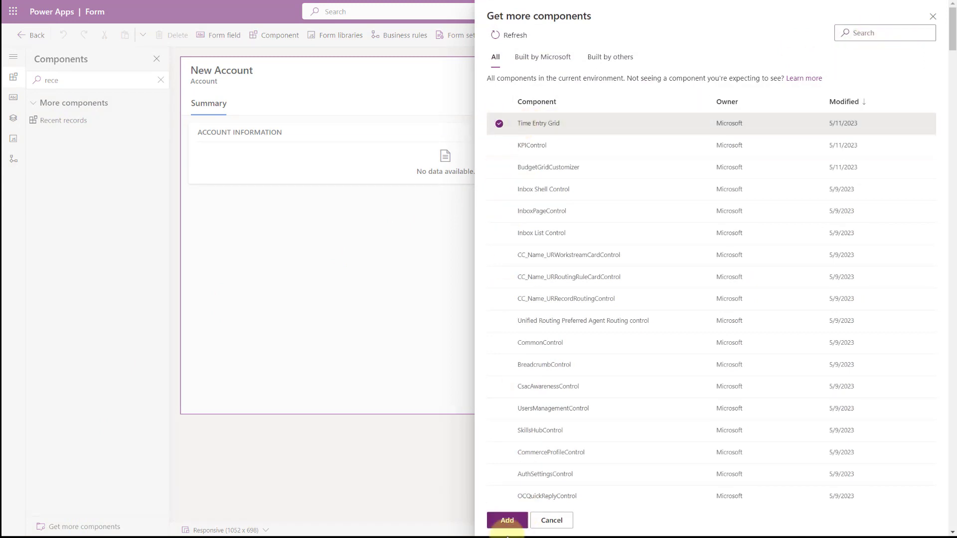
click(505, 520)
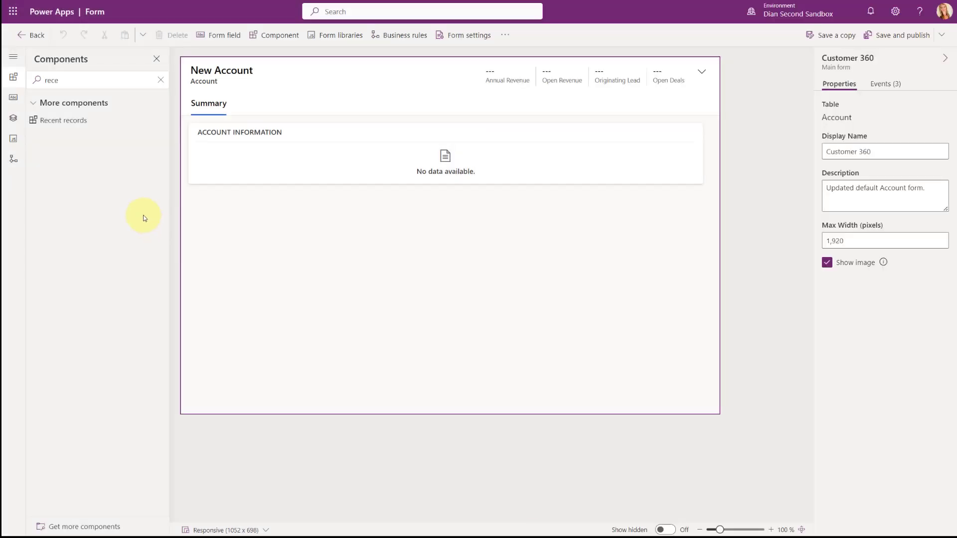
- Add the Recent records component to the form's Account Information section, keeping its default table and view
click(64, 86)
click(79, 141)
mouse_move(71, 120)
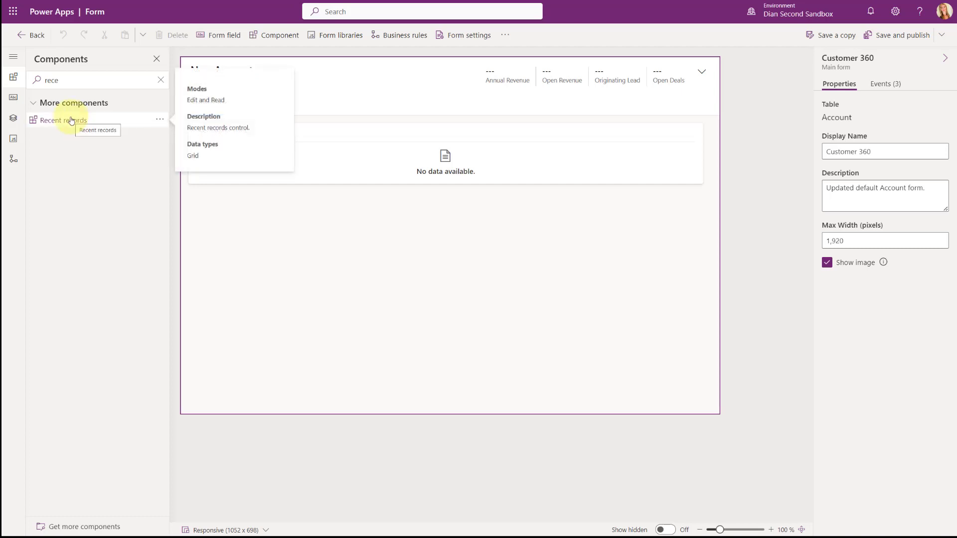
drag(71, 120, 230, 175)
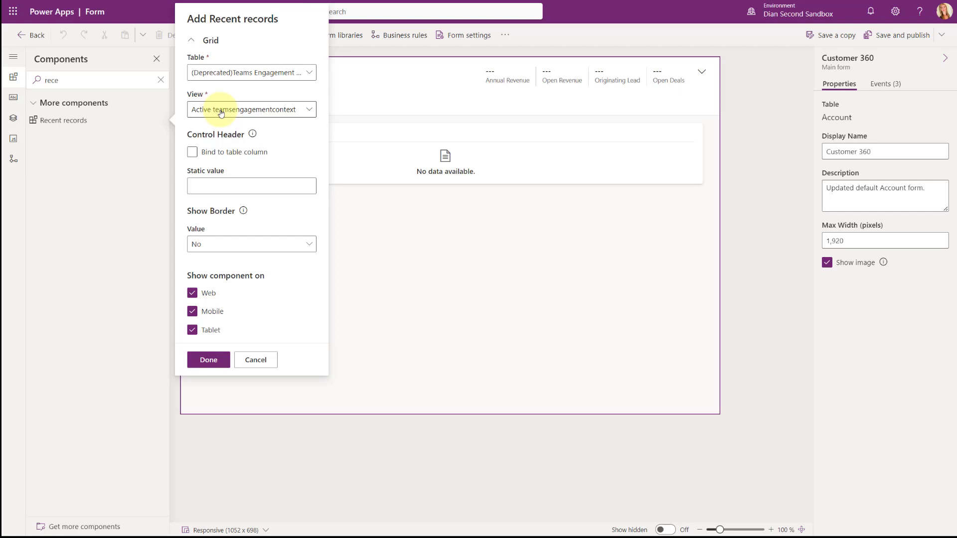
click(209, 360)
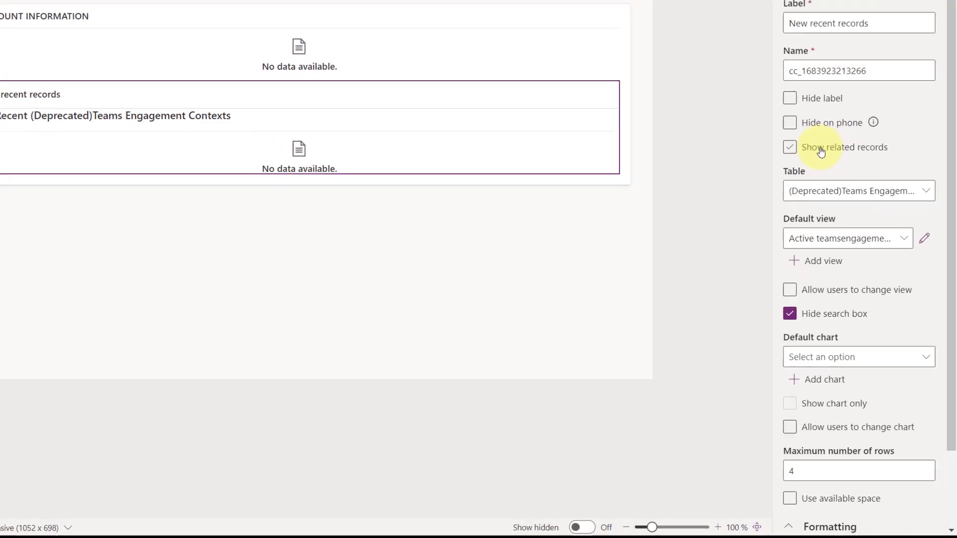
- Show related records from the Cases (Customer) table in the new component, accepting the component reset, and set its default view to All Cases
click(787, 143)
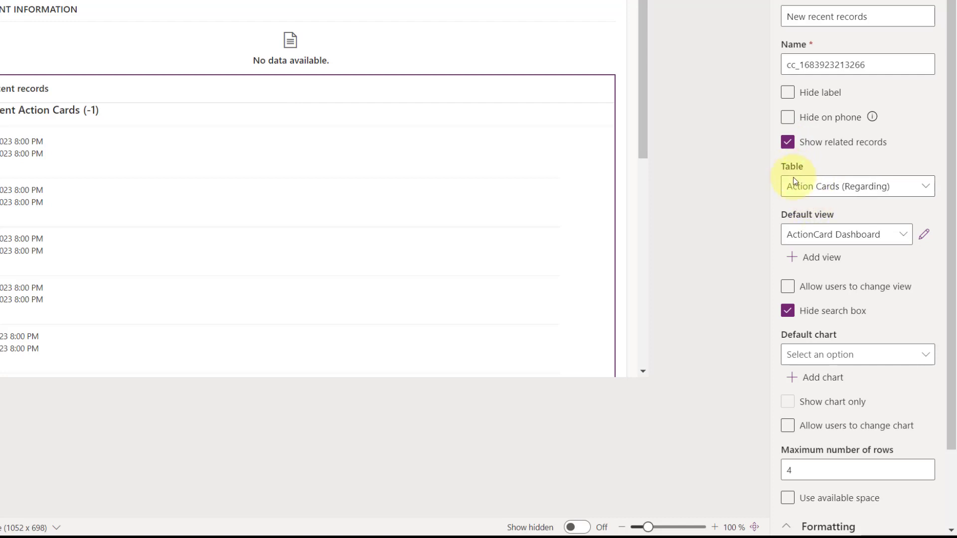
click(838, 188)
scroll(720, 203, down, 9)
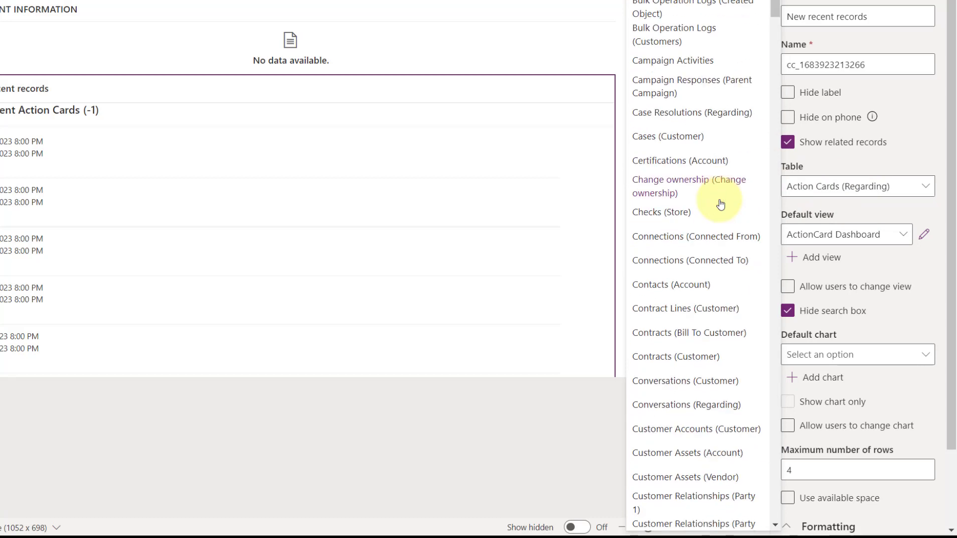
scroll(720, 205, down, 2)
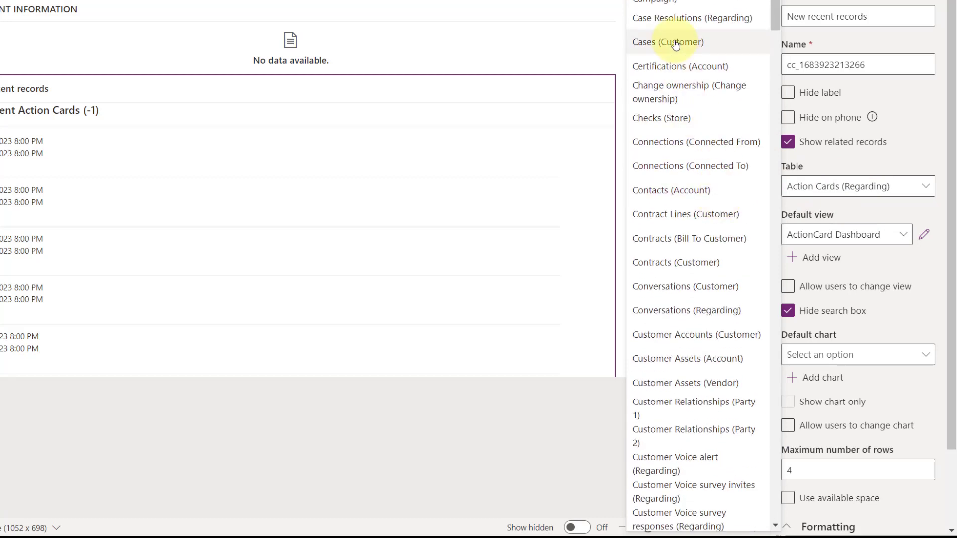
click(643, 43)
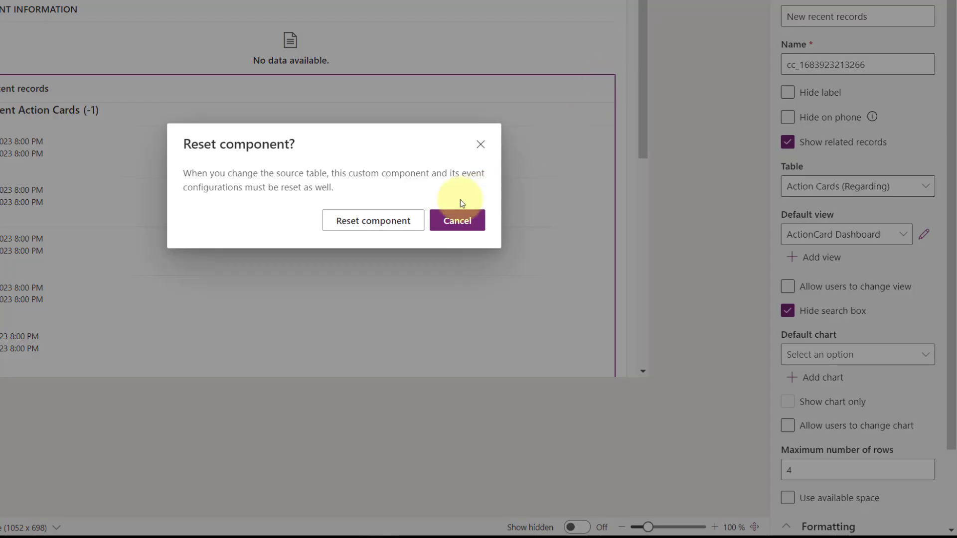
click(383, 226)
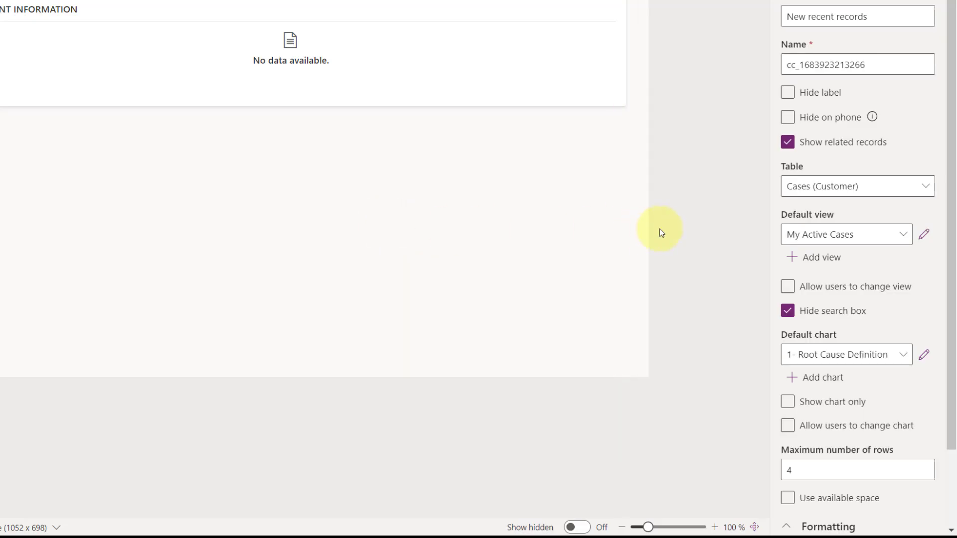
click(850, 237)
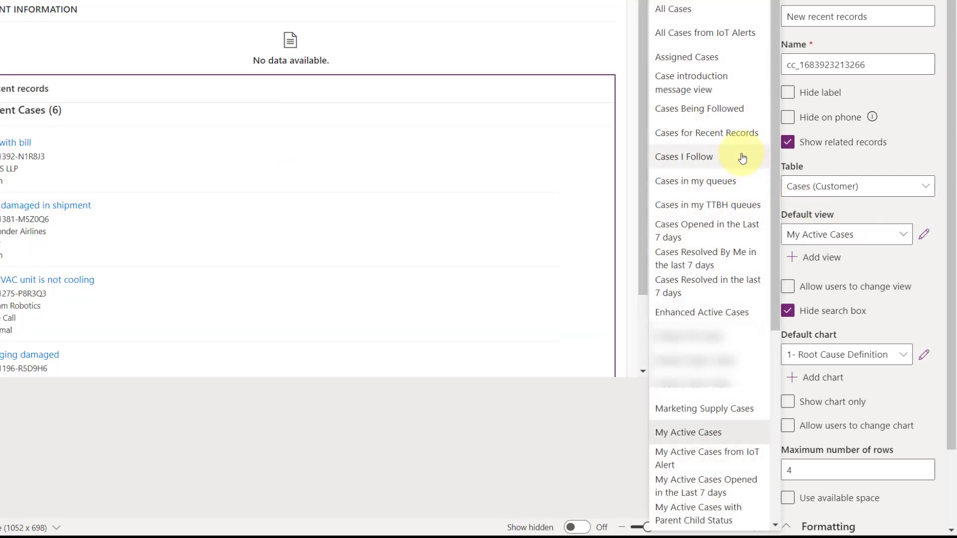
click(676, 10)
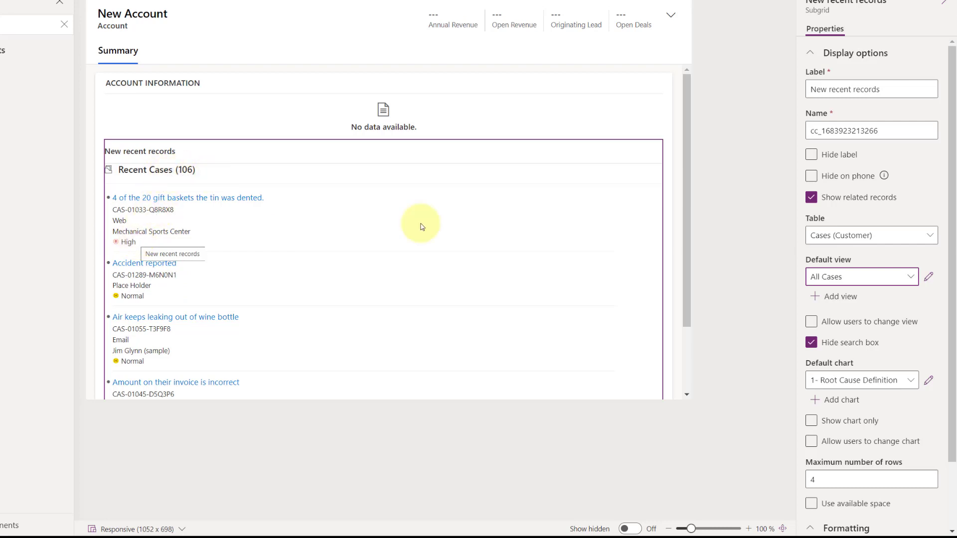
- Bind the Recent records component's control header to the Account Name (Text) column, and save and publish the form
scroll(882, 377, down, 1)
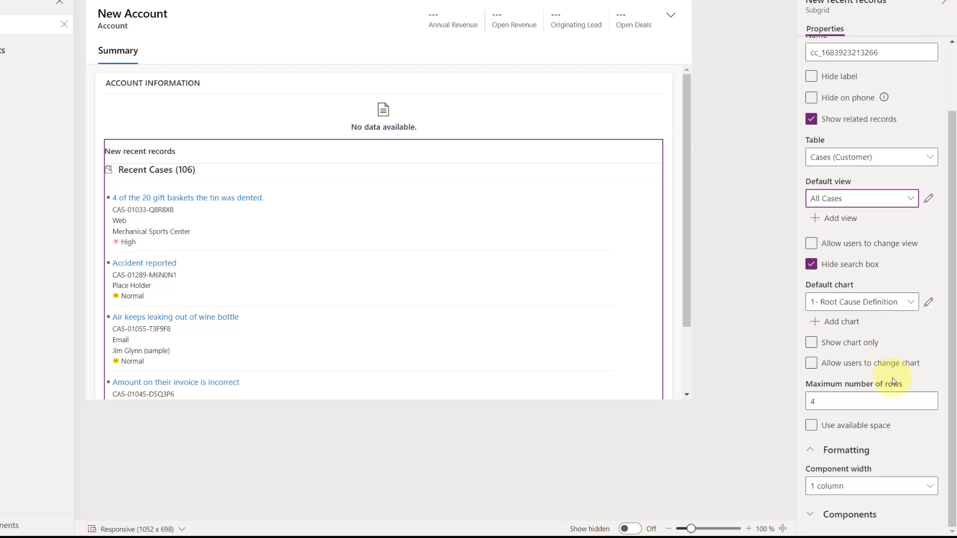
scroll(866, 491, down, 1)
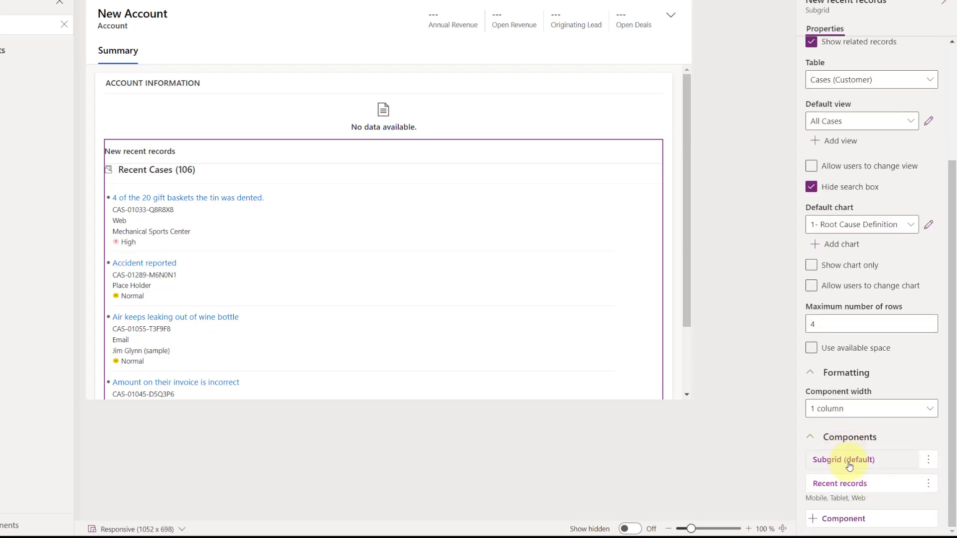
click(852, 486)
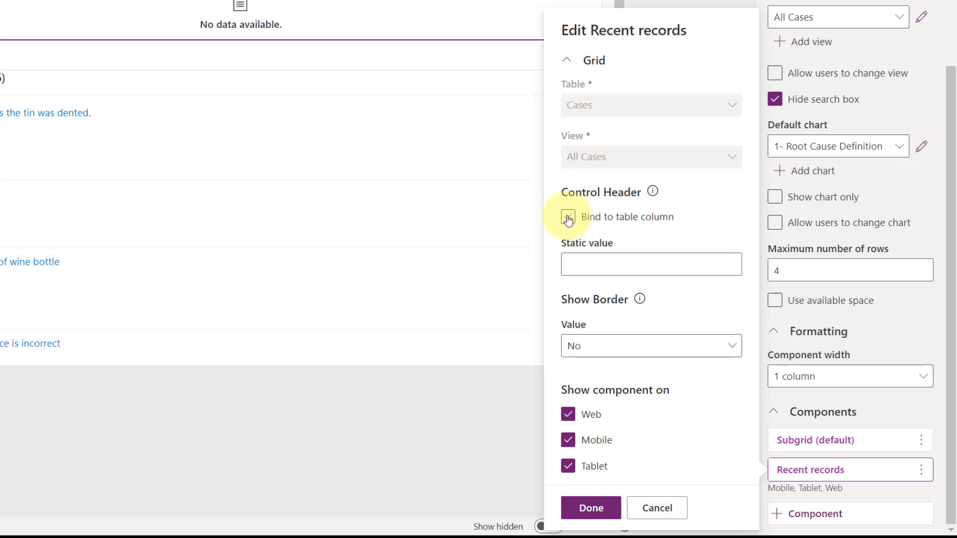
click(568, 218)
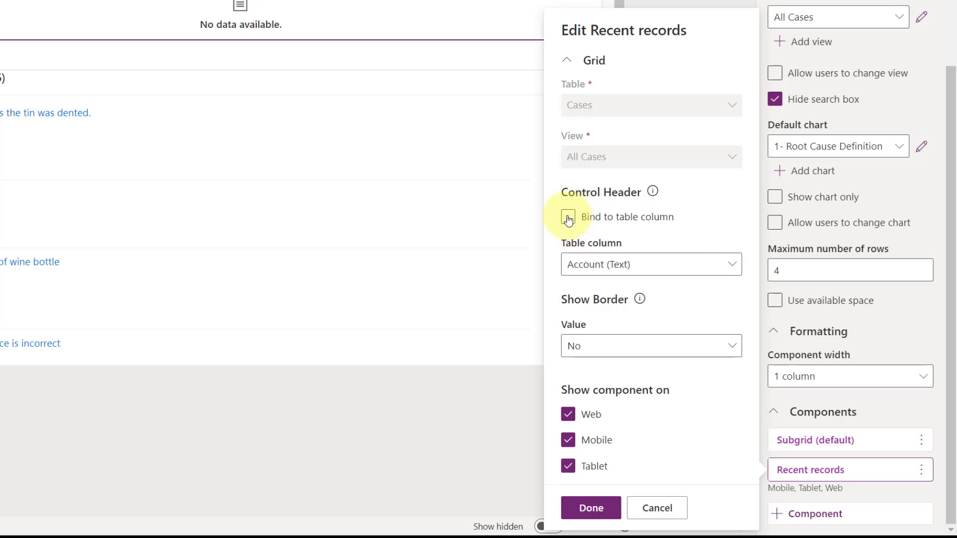
click(734, 269)
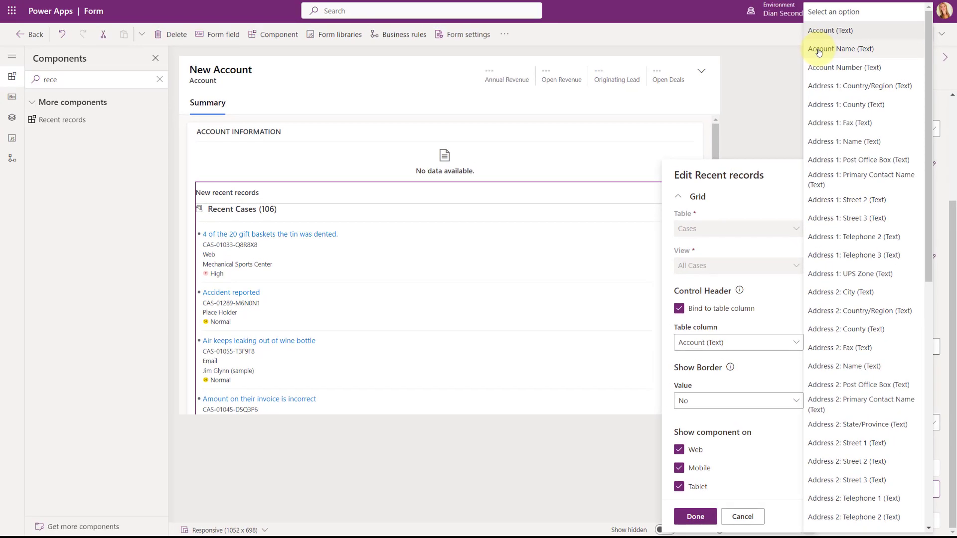
click(819, 52)
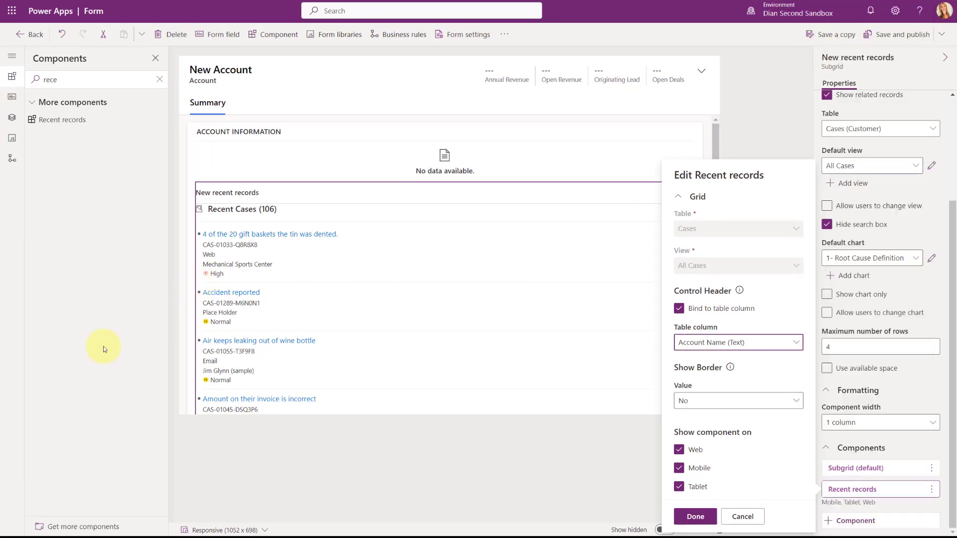
click(694, 517)
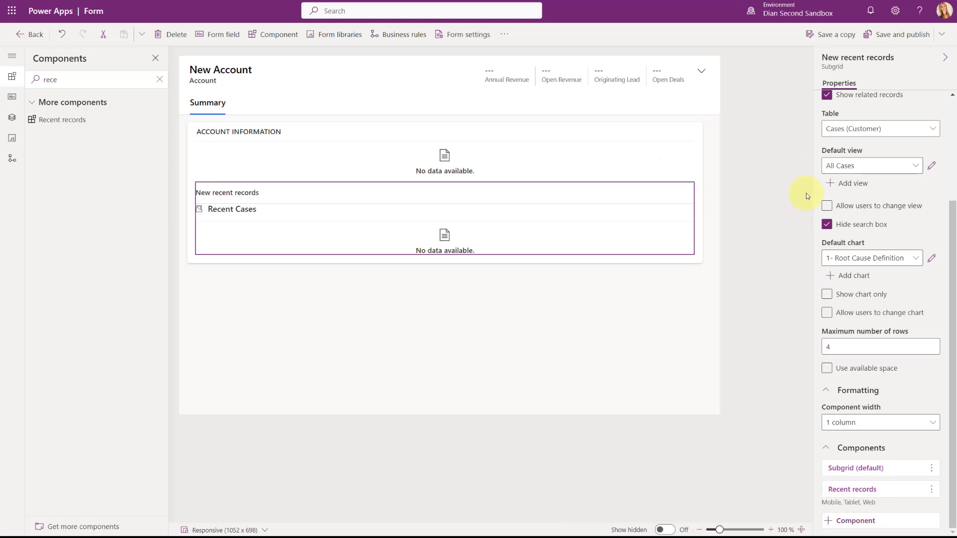
click(895, 35)
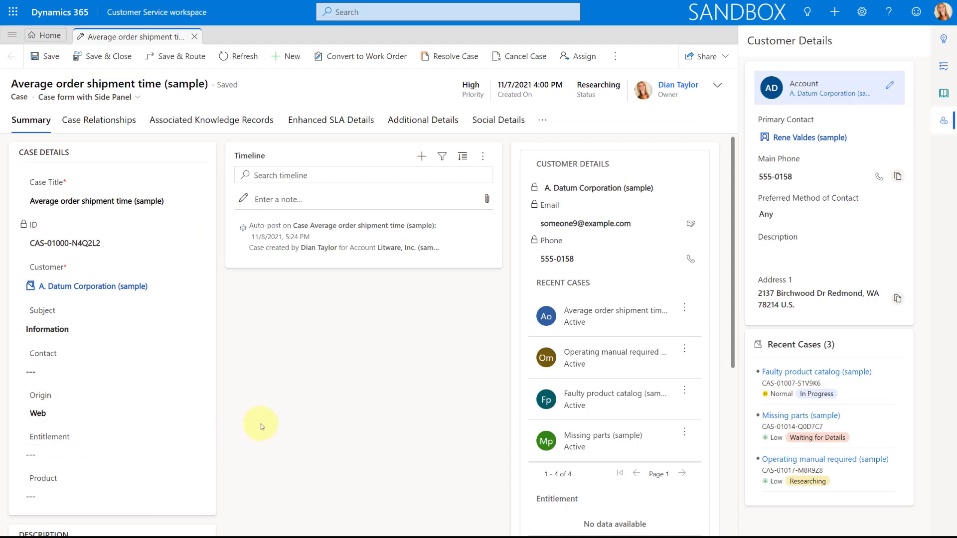
- In Dynamics 365, switch the Average order shipment time (sample) case to the Case form and find its Account Information section
click(123, 98)
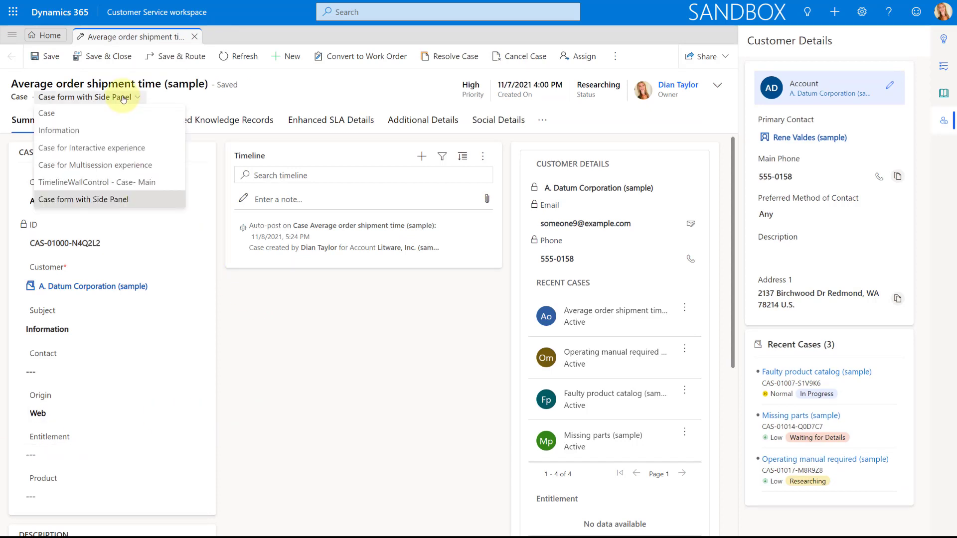
click(70, 115)
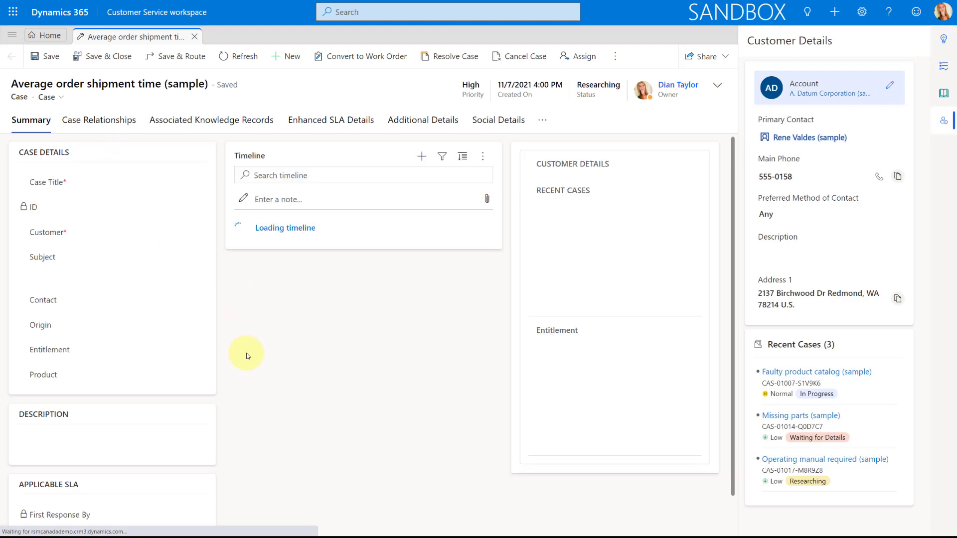
scroll(248, 353, down, 2)
scroll(247, 355, down, 2)
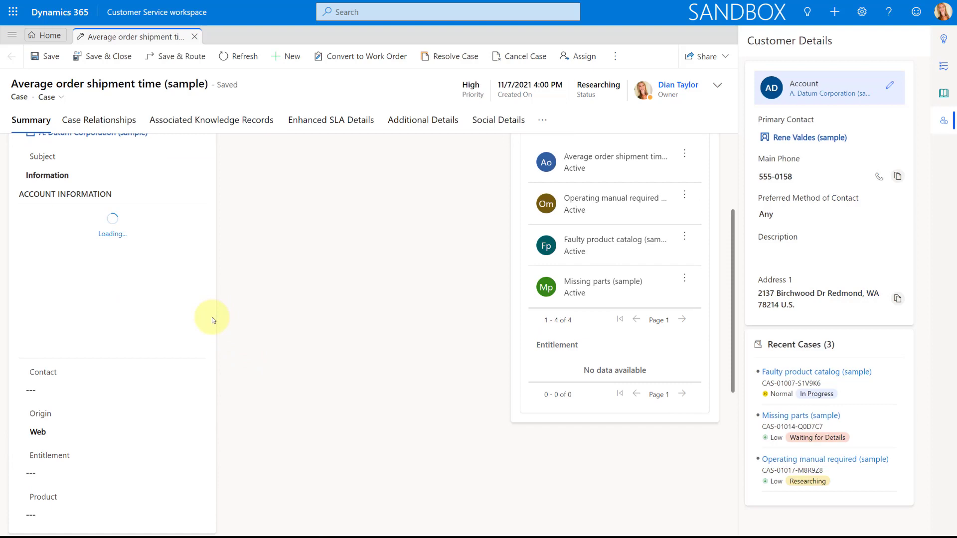
scroll(120, 364, down, 2)
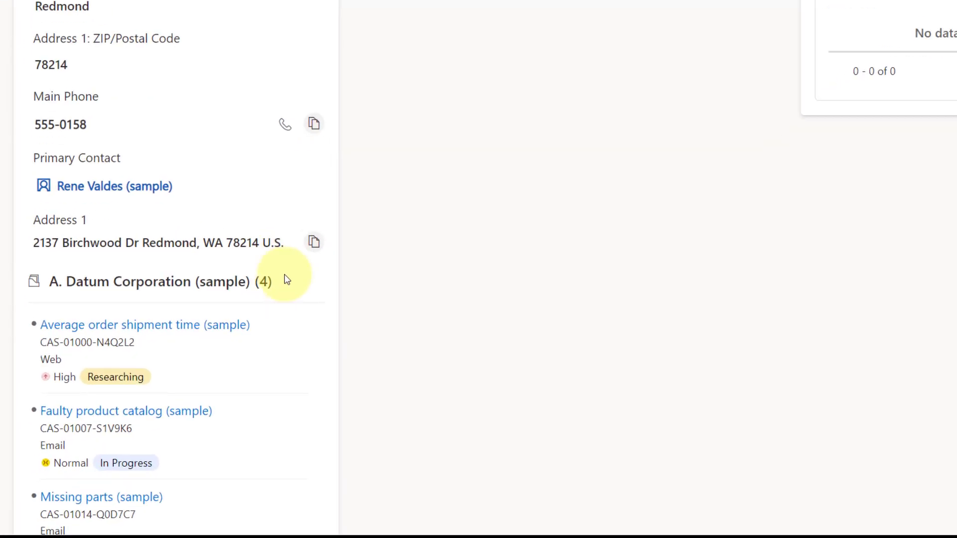
- Examine the header of the recent cases component on the case, checking the account name and the case count
drag(187, 371, 40, 371)
drag(63, 266, 34, 267)
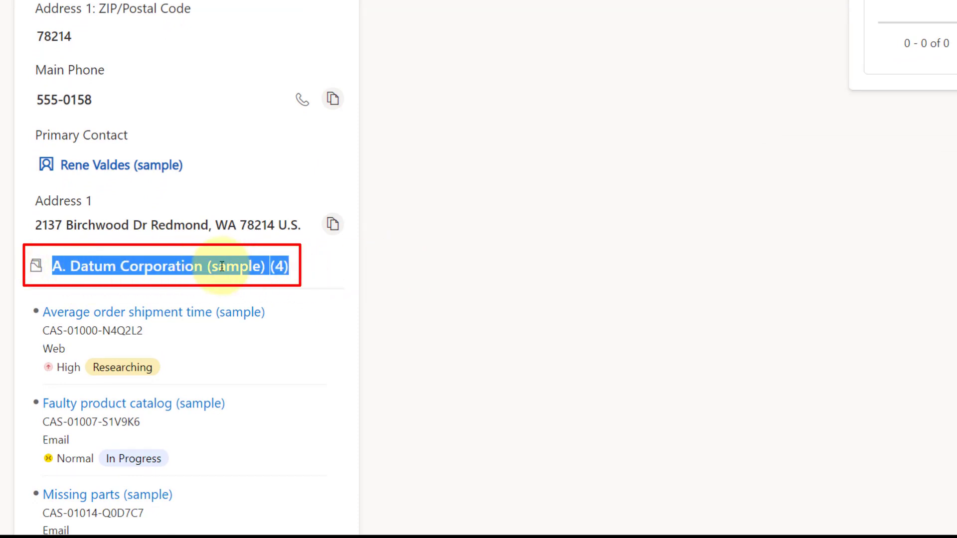
click(271, 265)
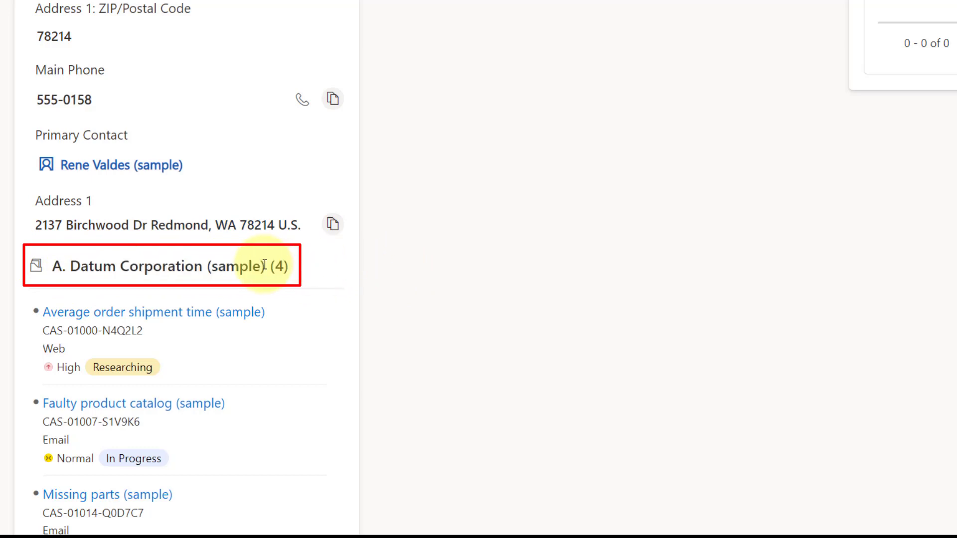
drag(271, 264, 295, 264)
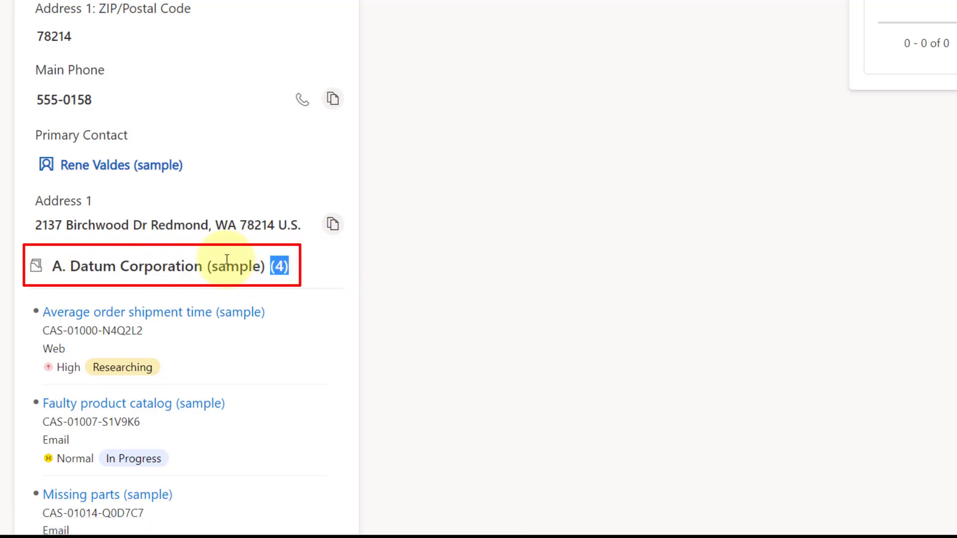
drag(53, 267, 261, 265)
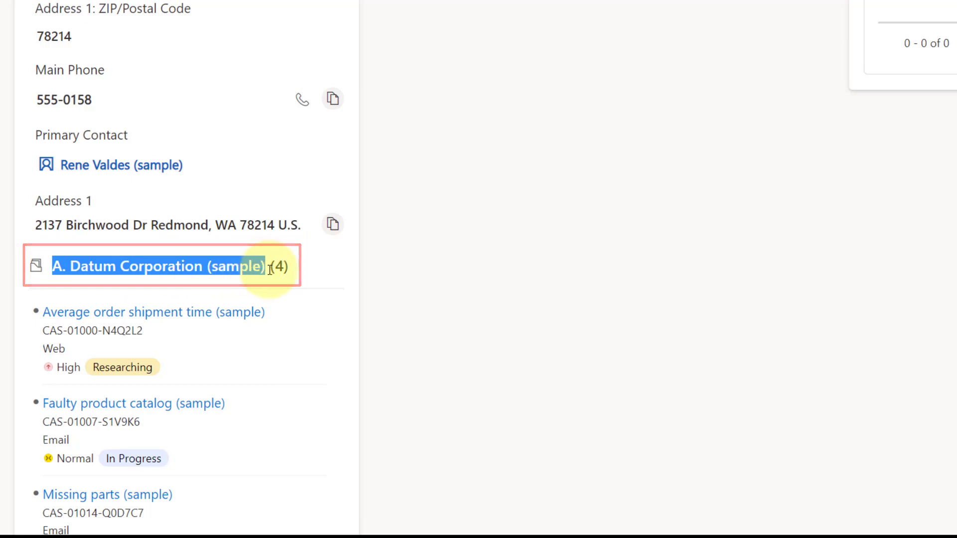
click(381, 282)
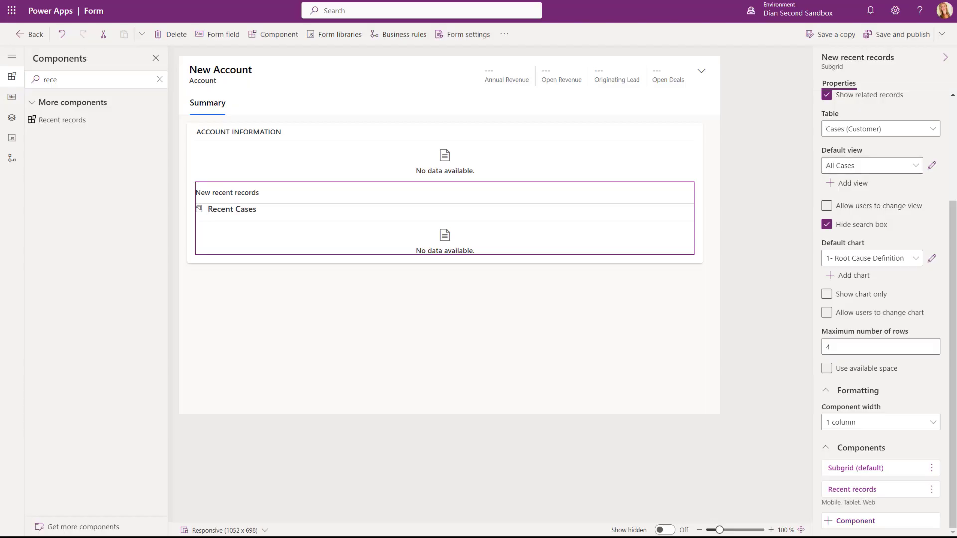
- Back in the Power Apps form designer, review the table columns available for the Recent records component's control header
click(852, 490)
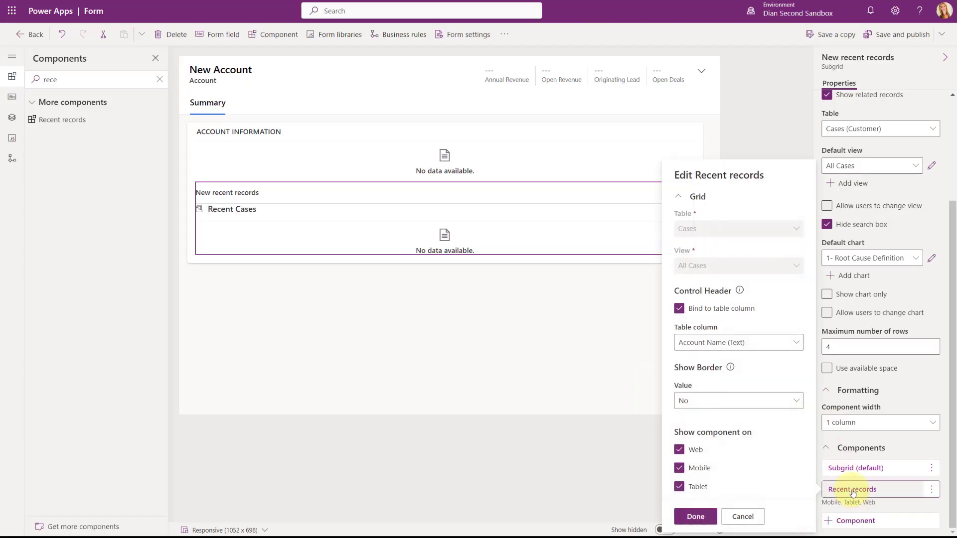
click(743, 342)
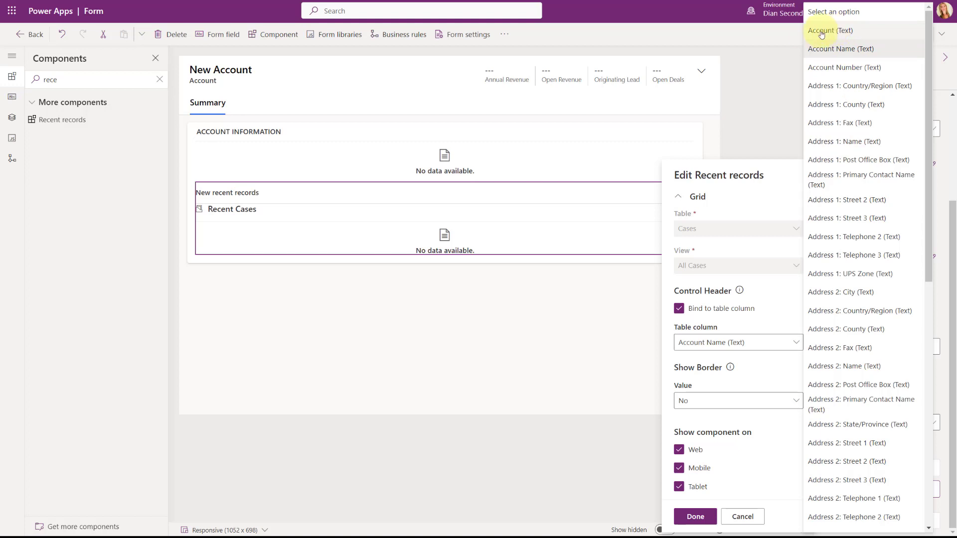
click(776, 63)
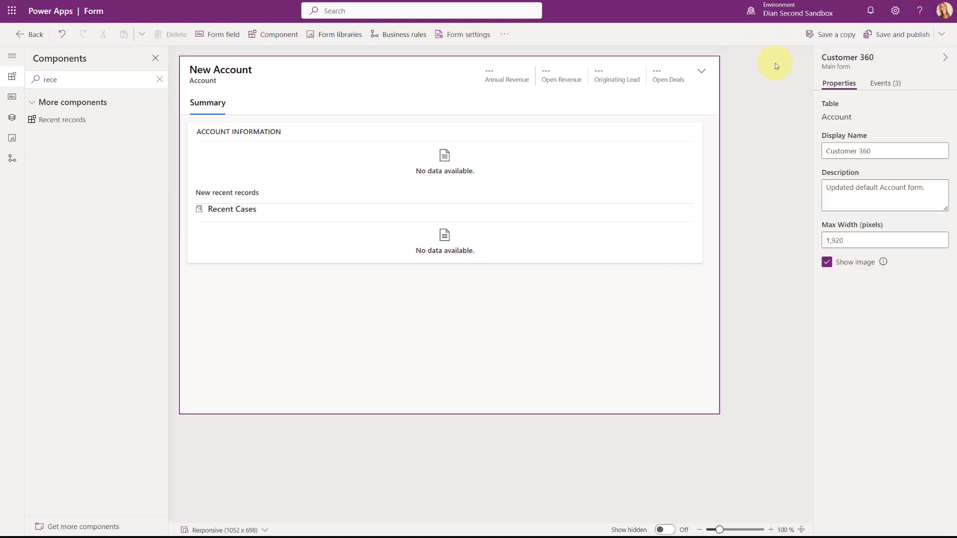
- Hide the label of the New recent records component, and save and publish the Customer 360 form
click(589, 230)
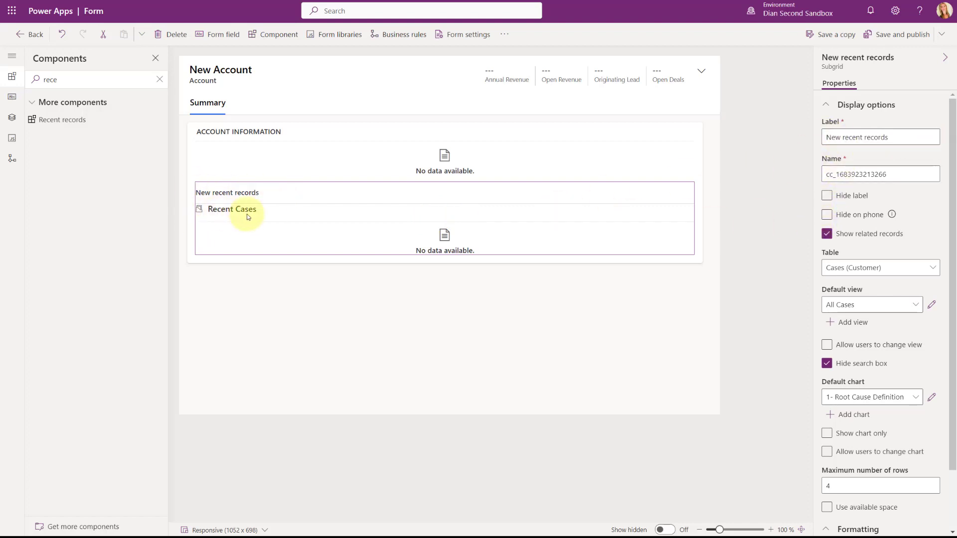
click(827, 197)
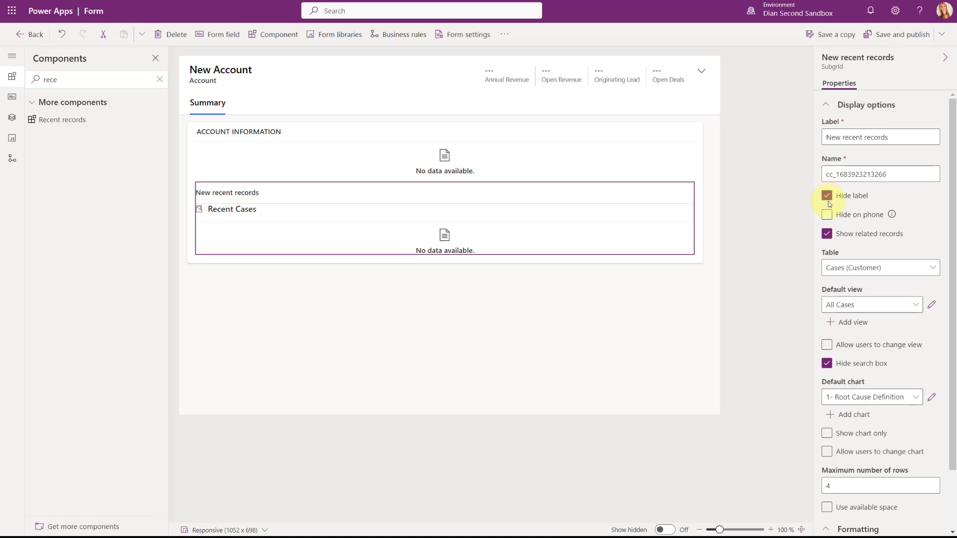
click(892, 40)
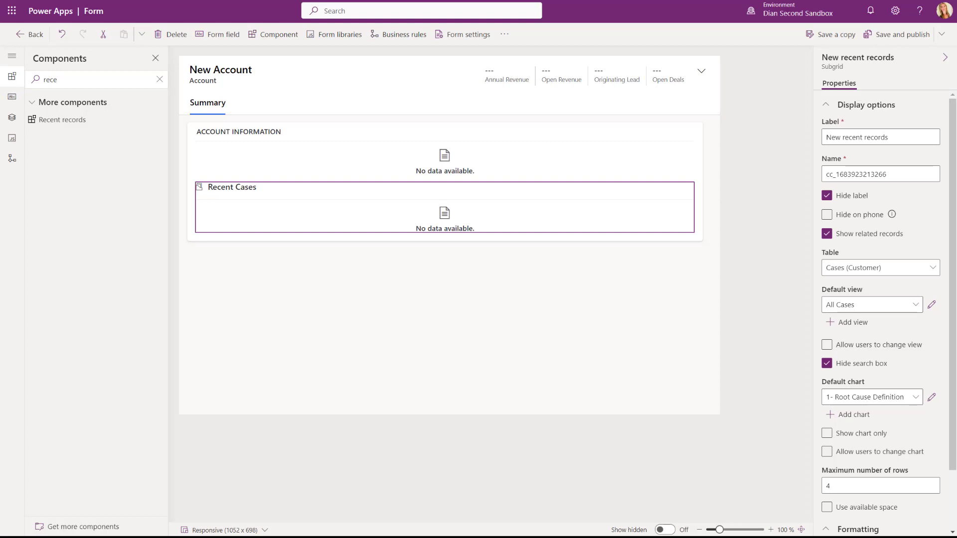
- Open the Account form for Customer Card and review the attribute settings of its Customer 360 component without changing them
click(29, 34)
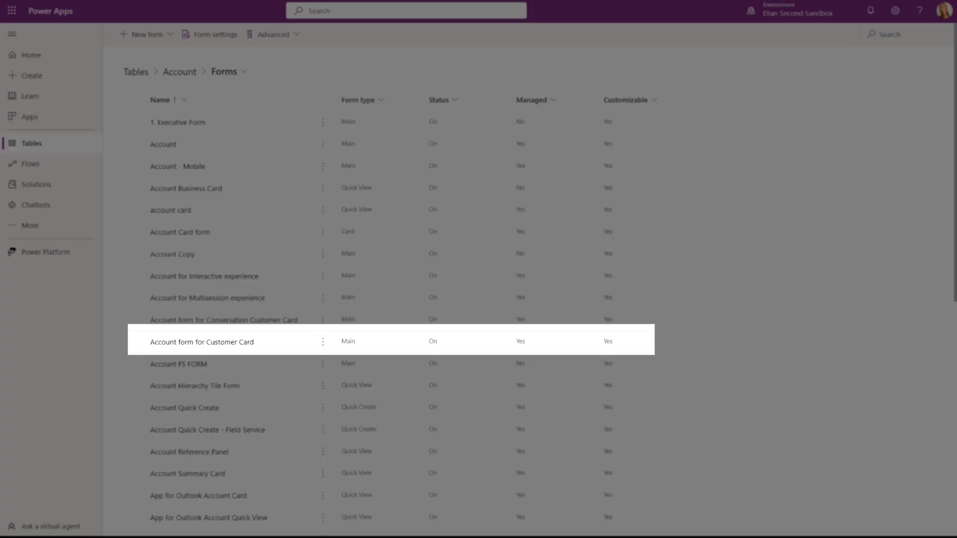
click(198, 343)
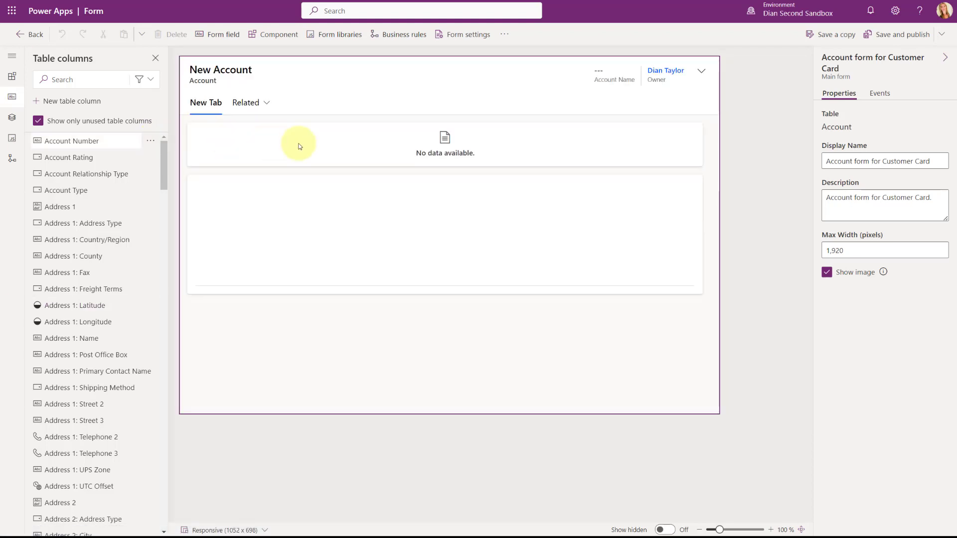
click(334, 150)
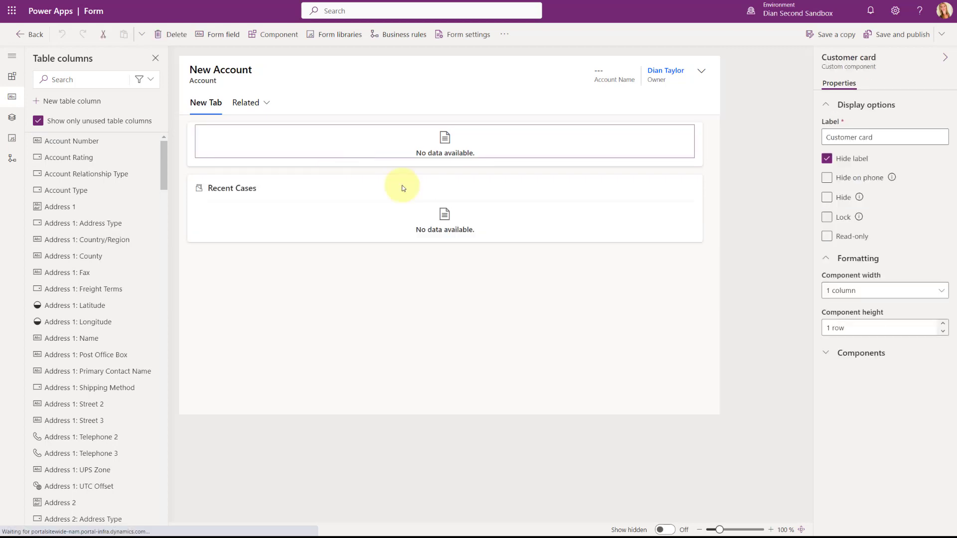
click(845, 353)
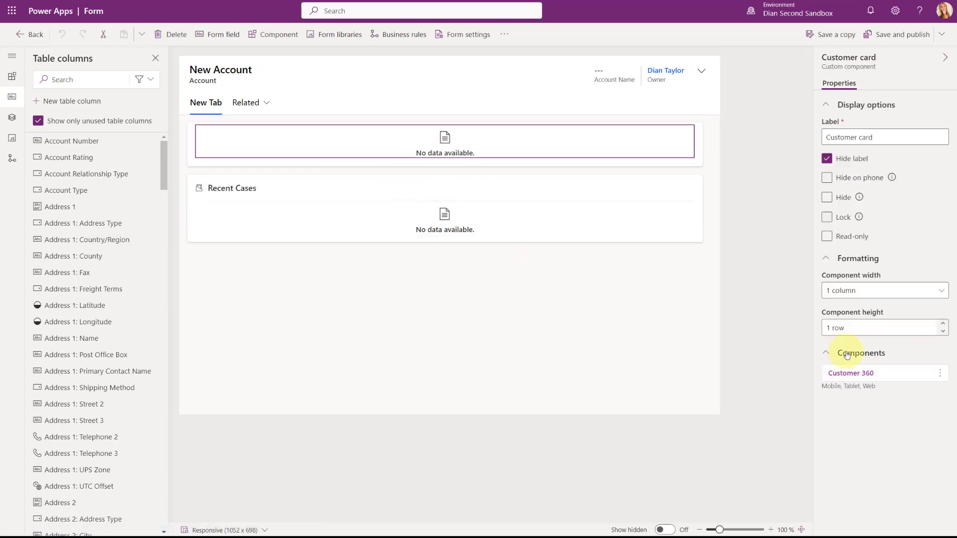
click(864, 374)
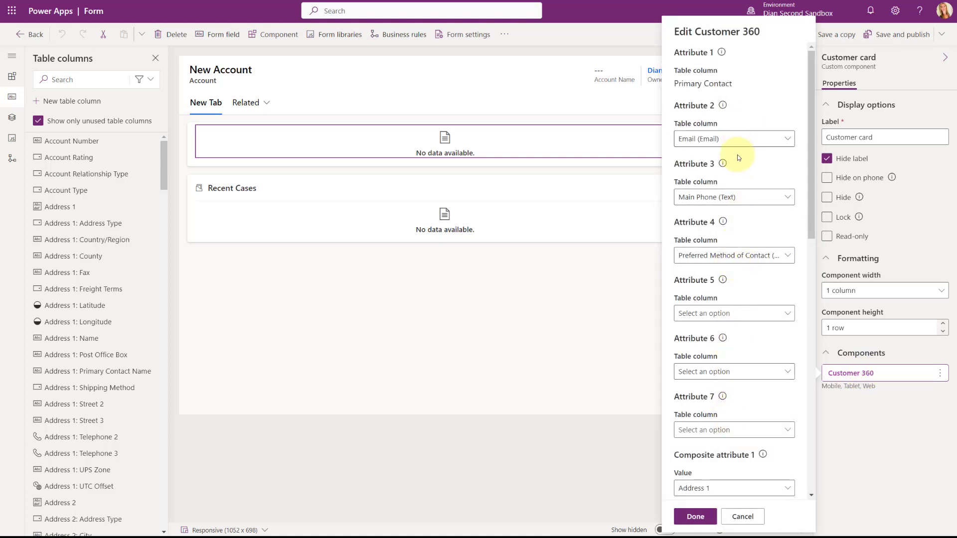
click(740, 516)
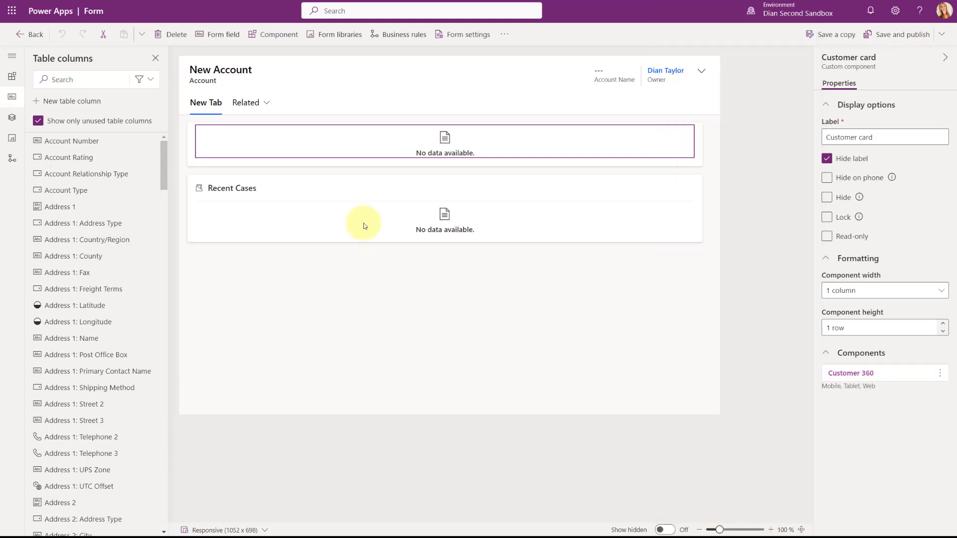
- Inspect the New recent cases subgrid on the same form, checking its Recent records component and display options
click(363, 223)
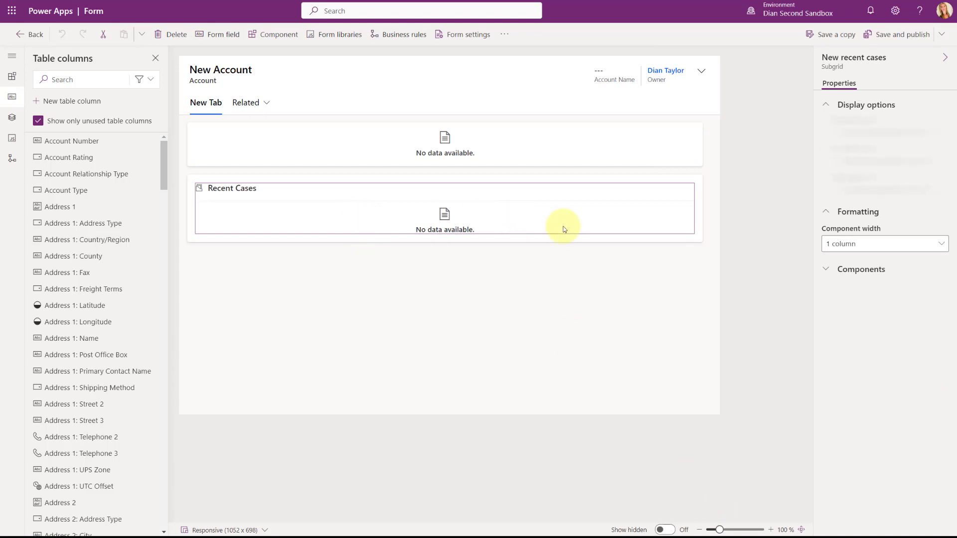
click(865, 271)
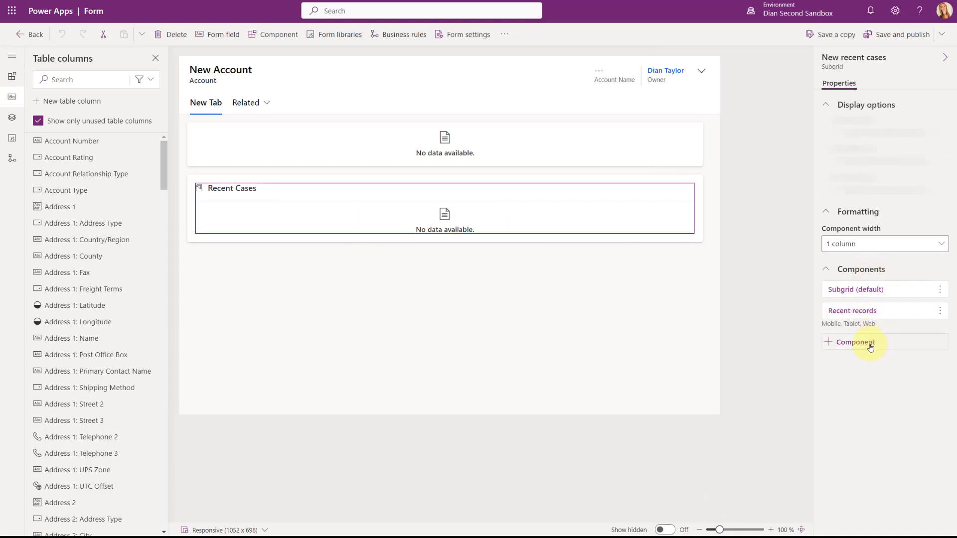
click(858, 313)
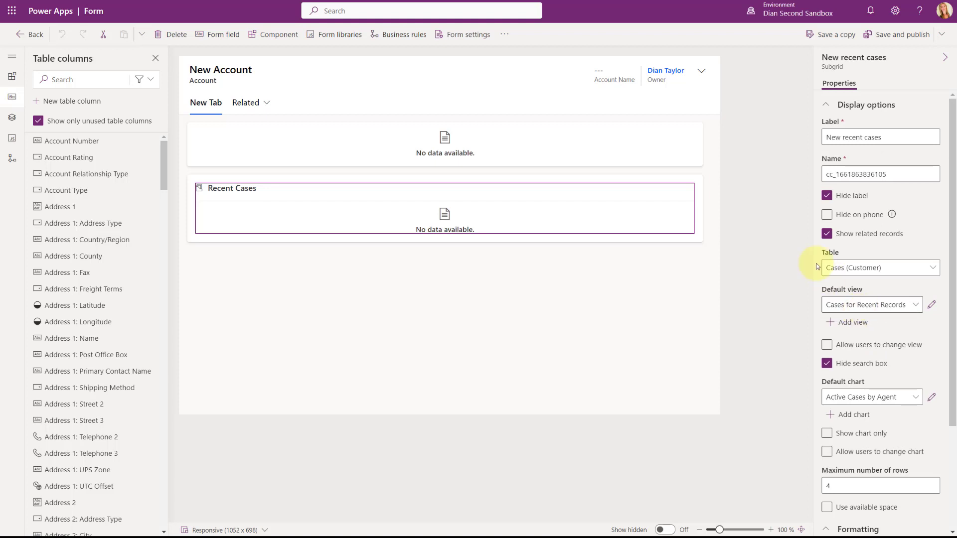
- Leave the account form and open the Contact table, searching the tables list for "contact"
click(32, 33)
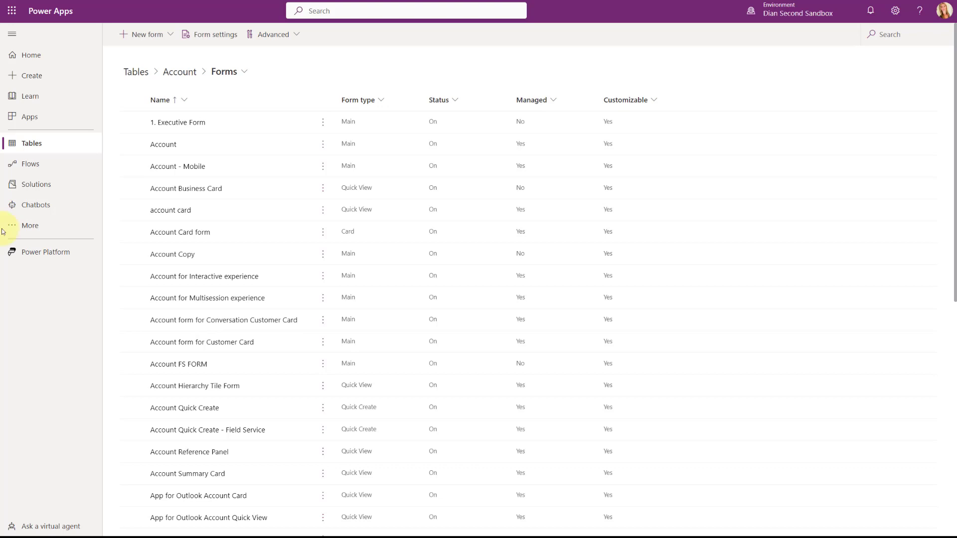
click(138, 73)
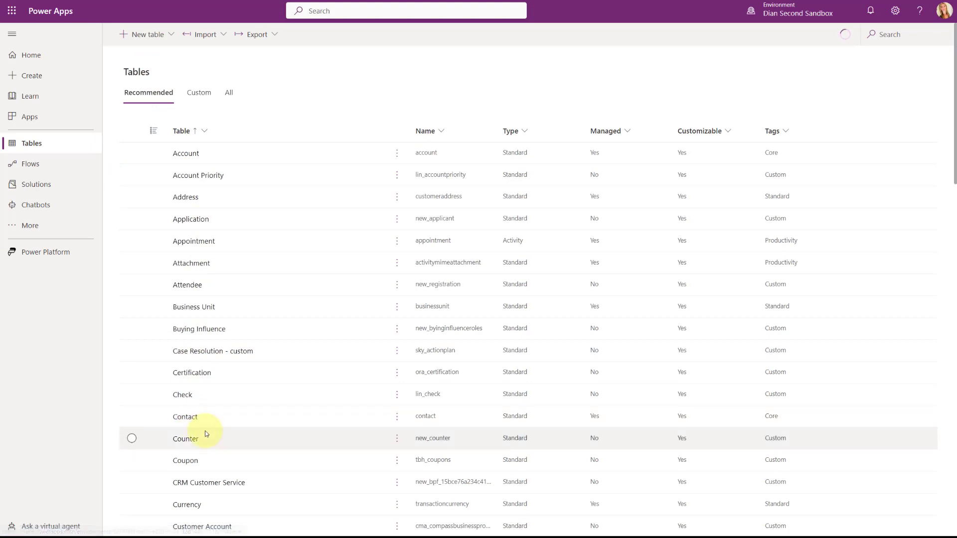
click(889, 34)
text(con)
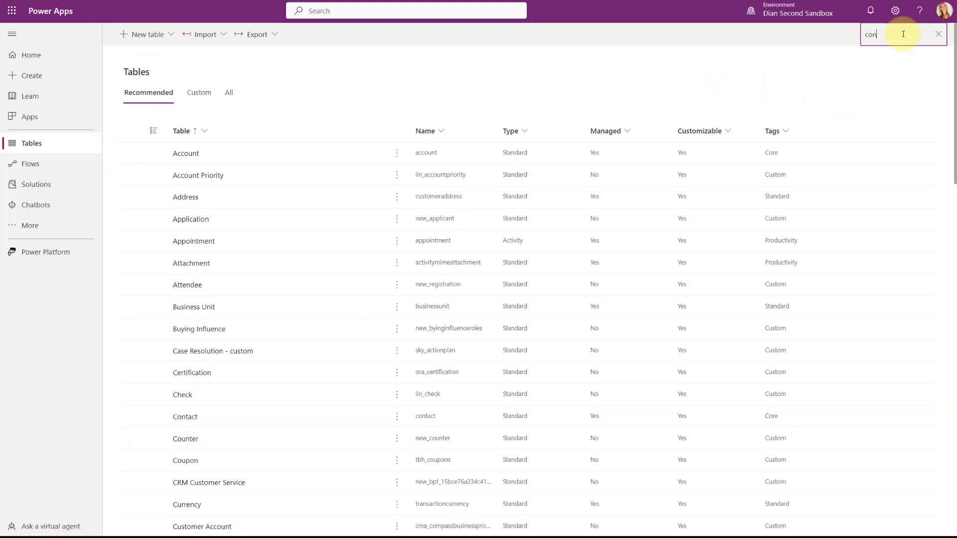
text(tact)
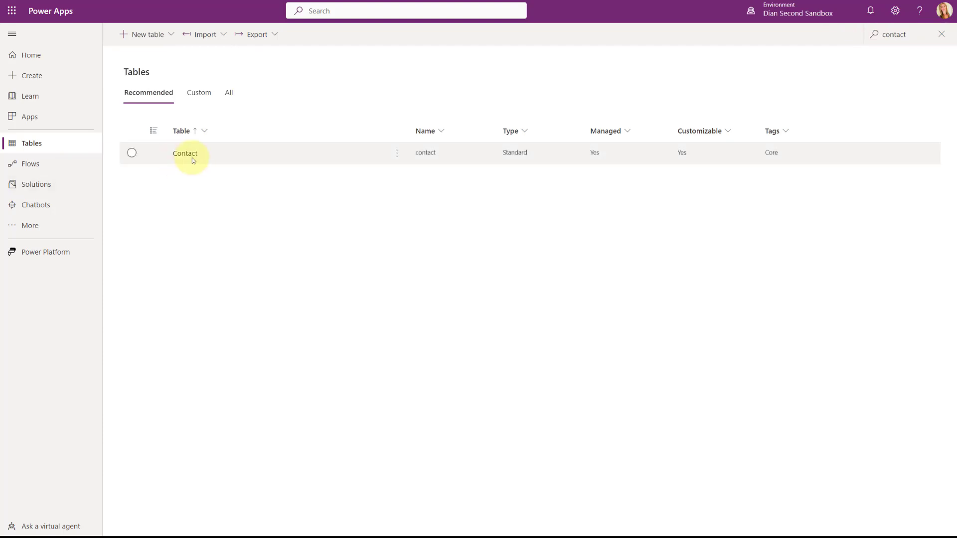
click(191, 155)
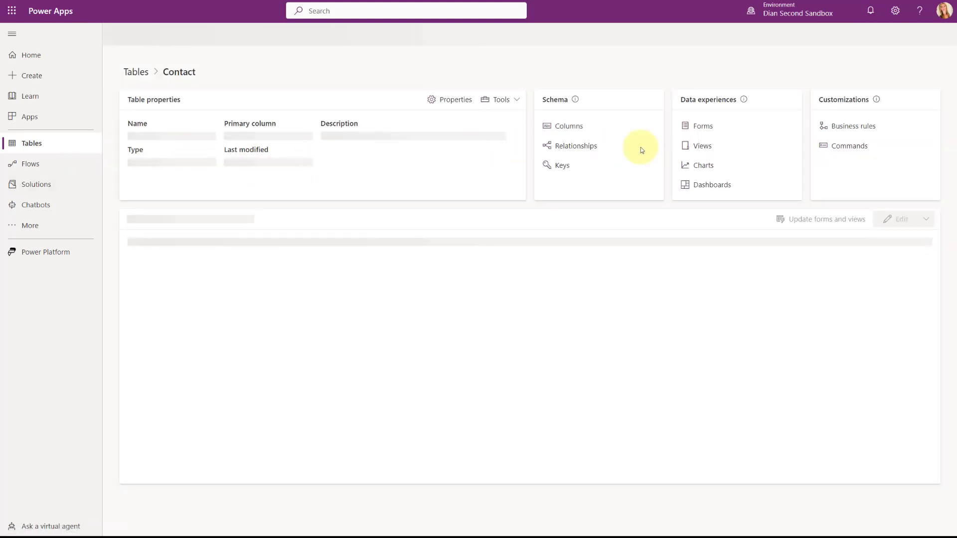
- Search the Contact table's forms for "customer card" to locate the Contact form for Customer Card
click(701, 127)
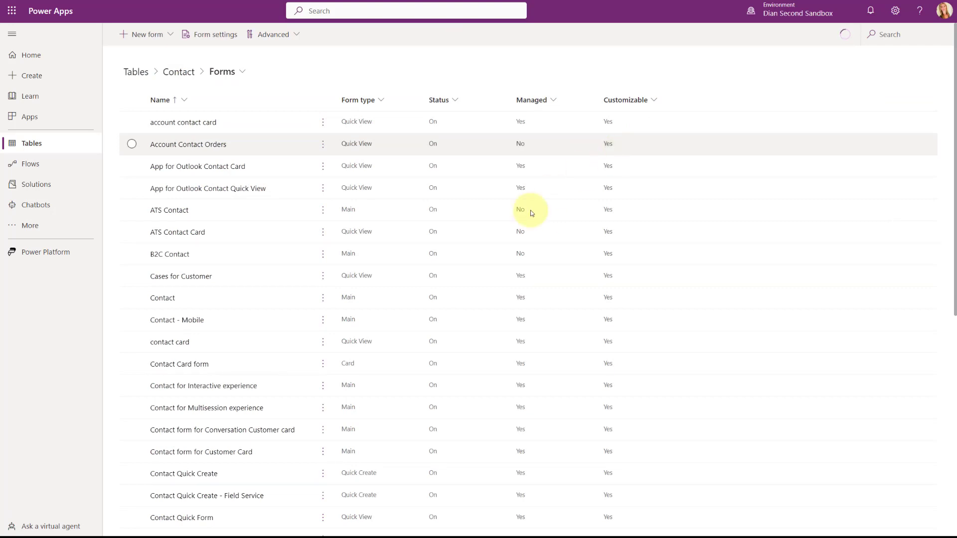
click(905, 33)
text(custom)
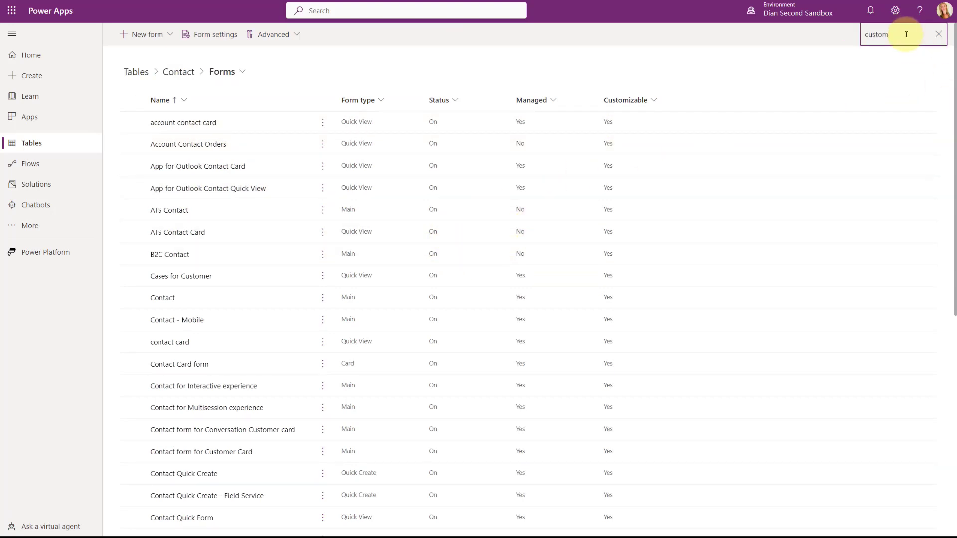
text(er card)
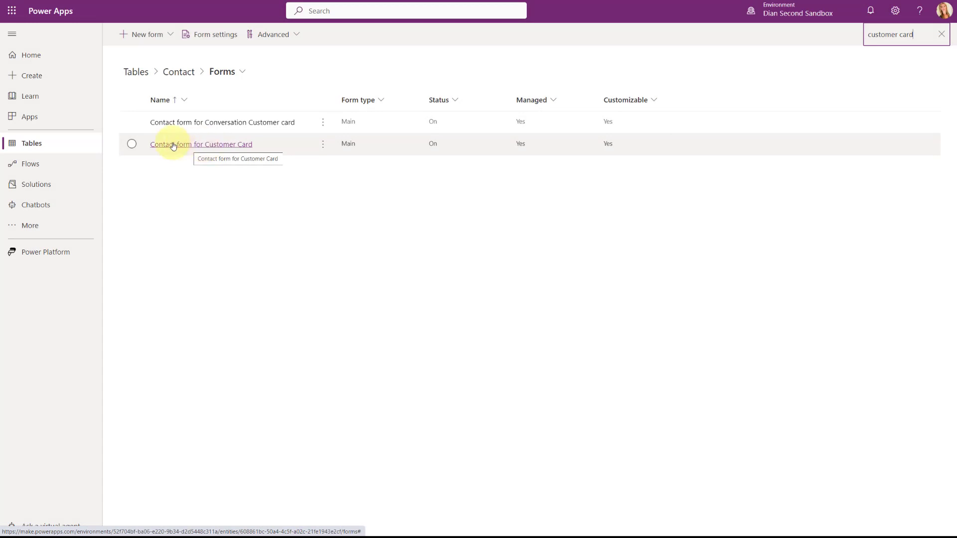
- Find the Case table by searching all tables for "case", and open its Case 2 main form for editing
click(133, 73)
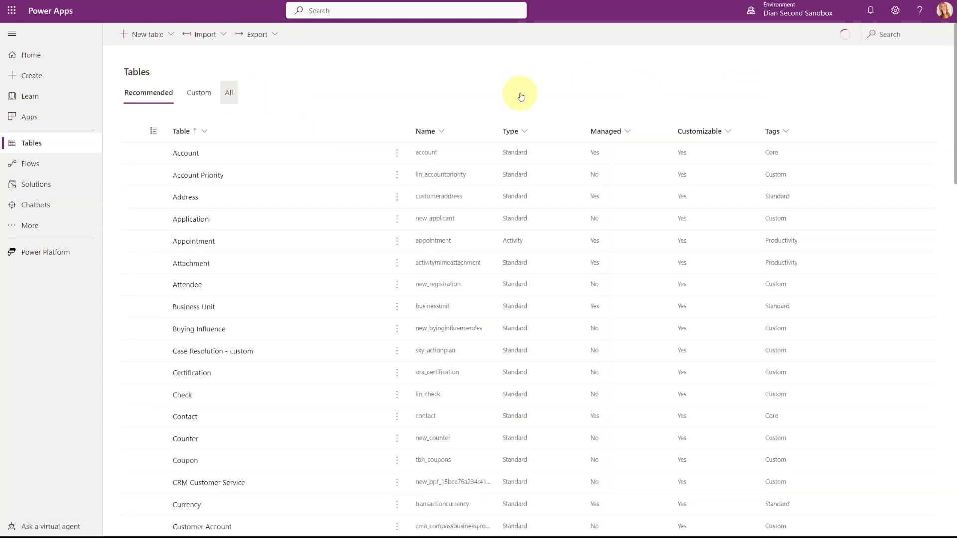
click(891, 34)
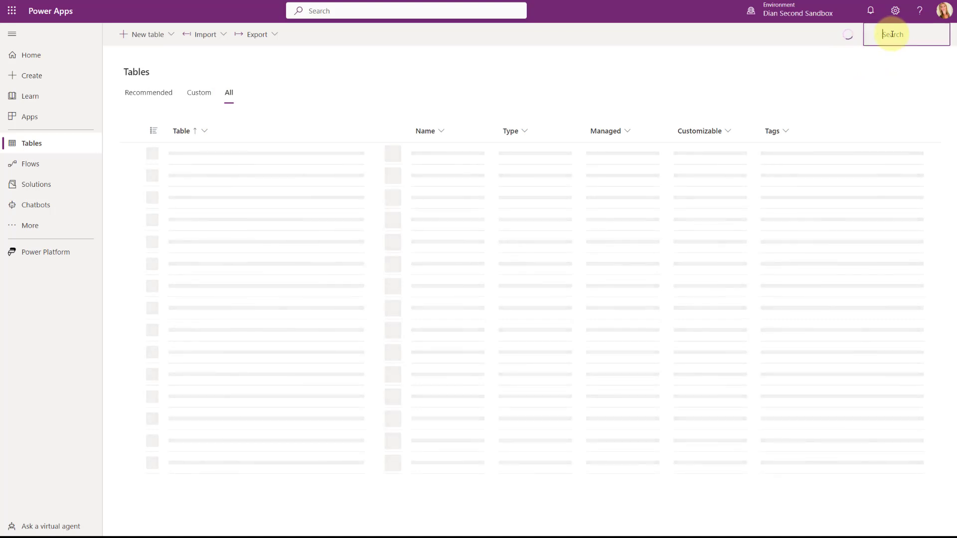
text(case)
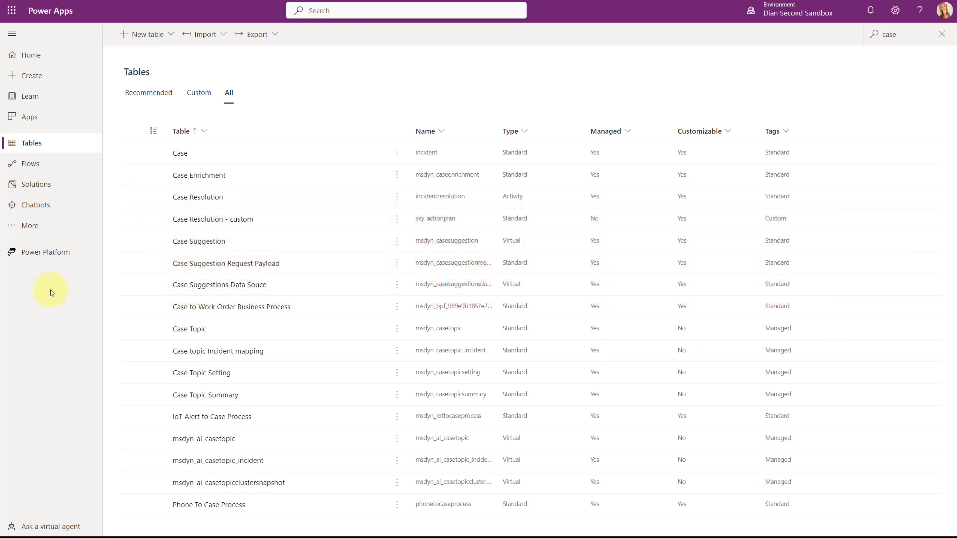
click(180, 155)
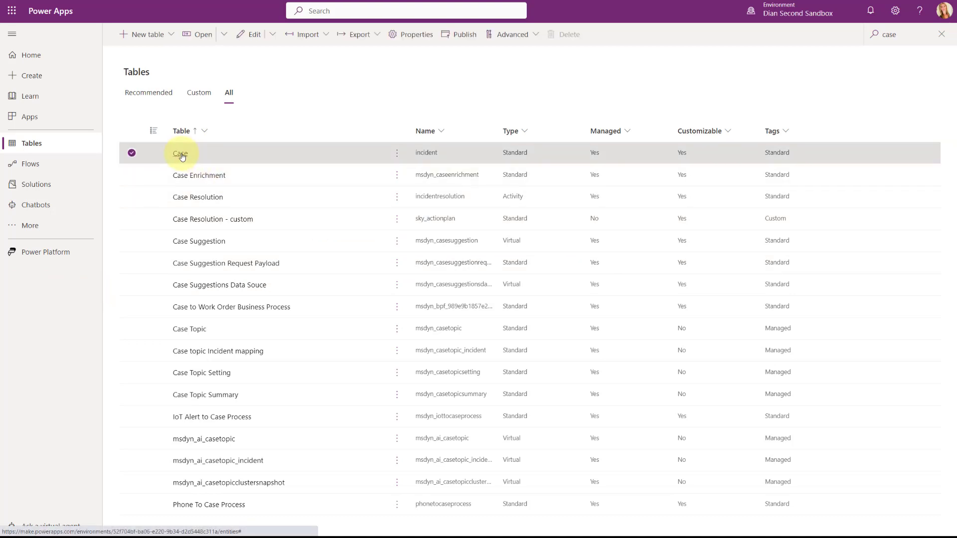
click(698, 125)
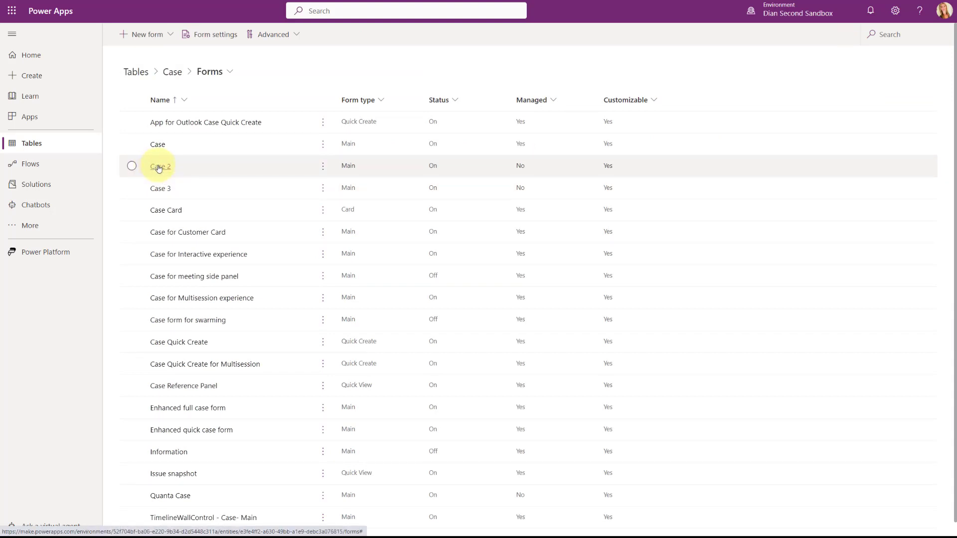
click(159, 168)
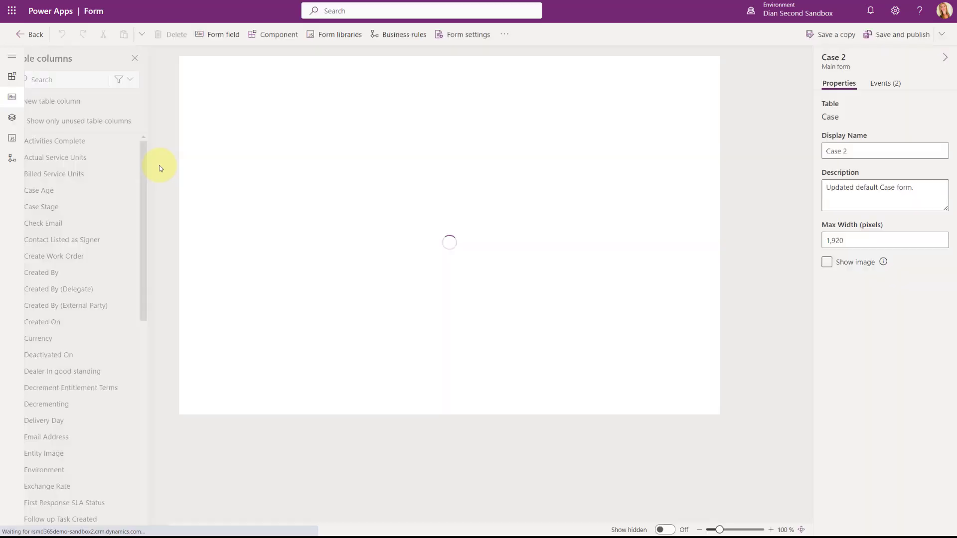
- Start a new On Load event handler for the Case 2 form and check which script libraries are available
click(880, 85)
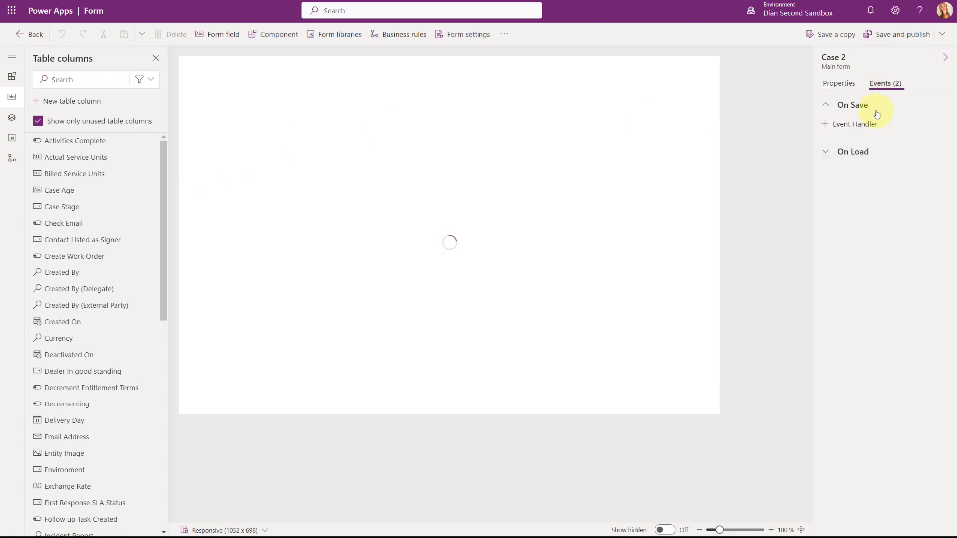
click(842, 153)
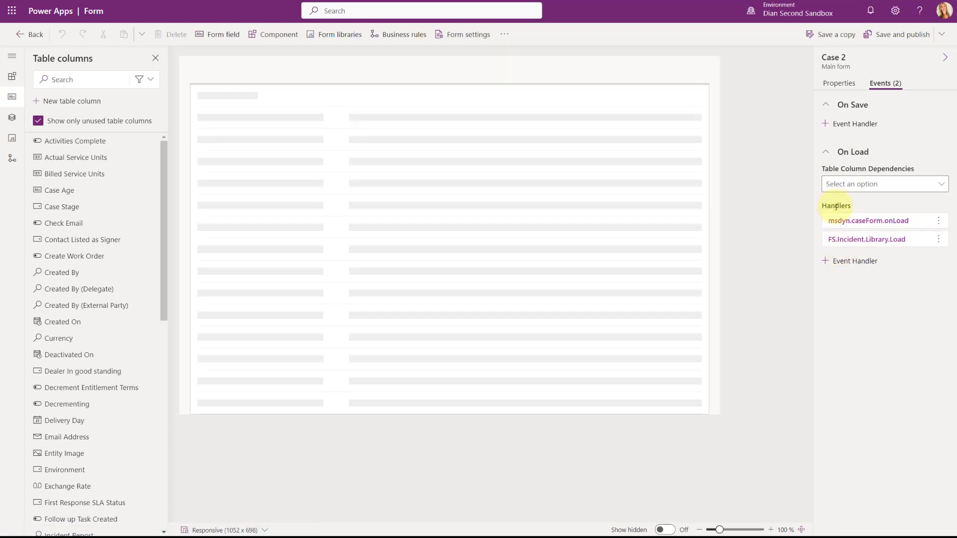
click(852, 261)
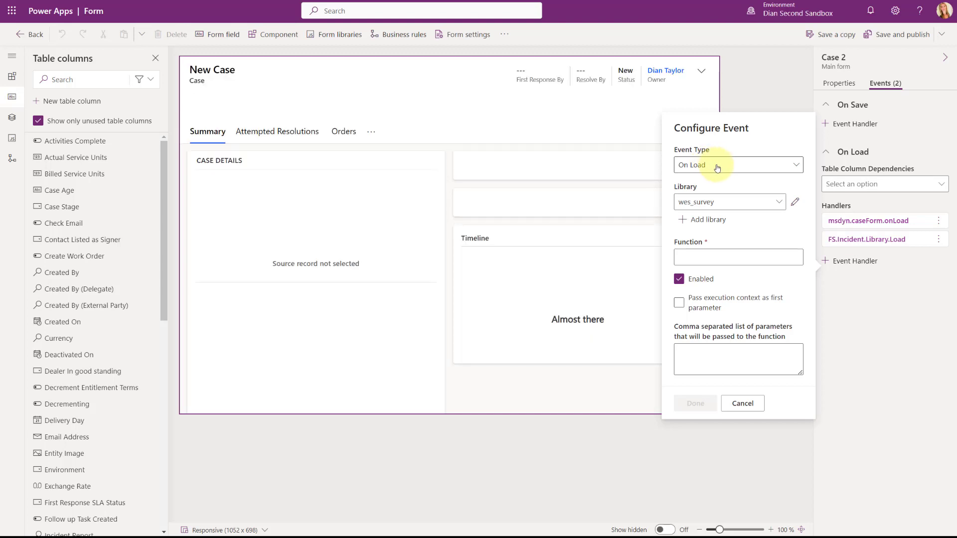
click(781, 203)
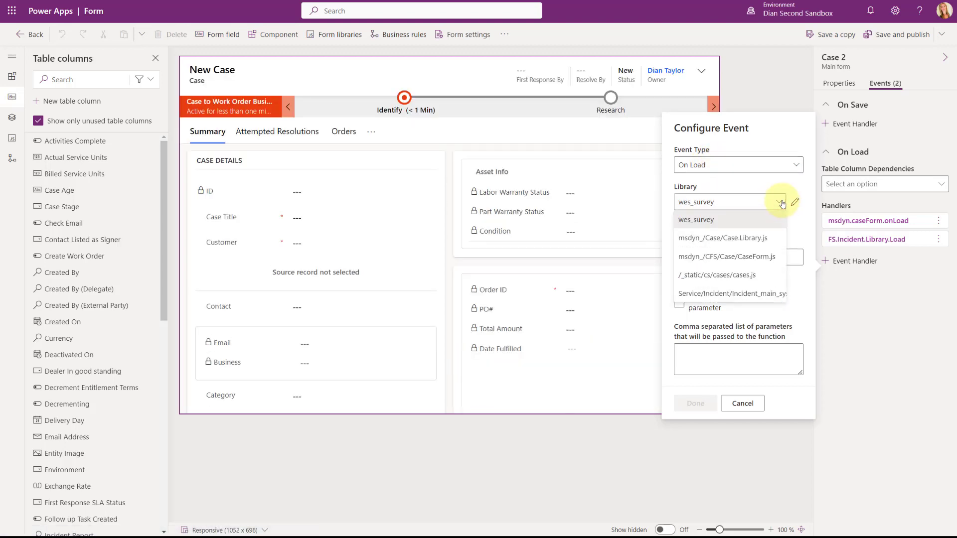
click(771, 185)
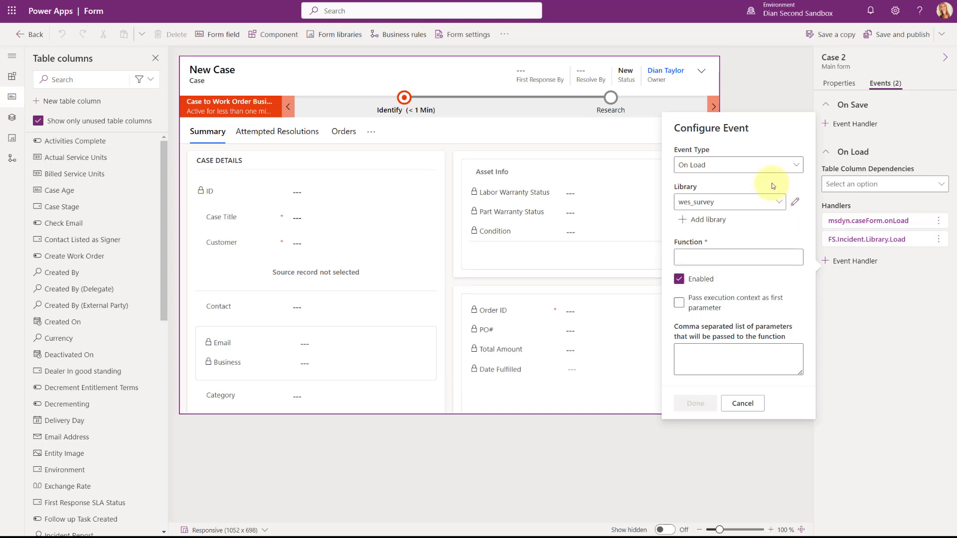
- Search the JavaScript web resources for the ModernCaseManagement/Incident library and add it to the Case 2 form
click(702, 221)
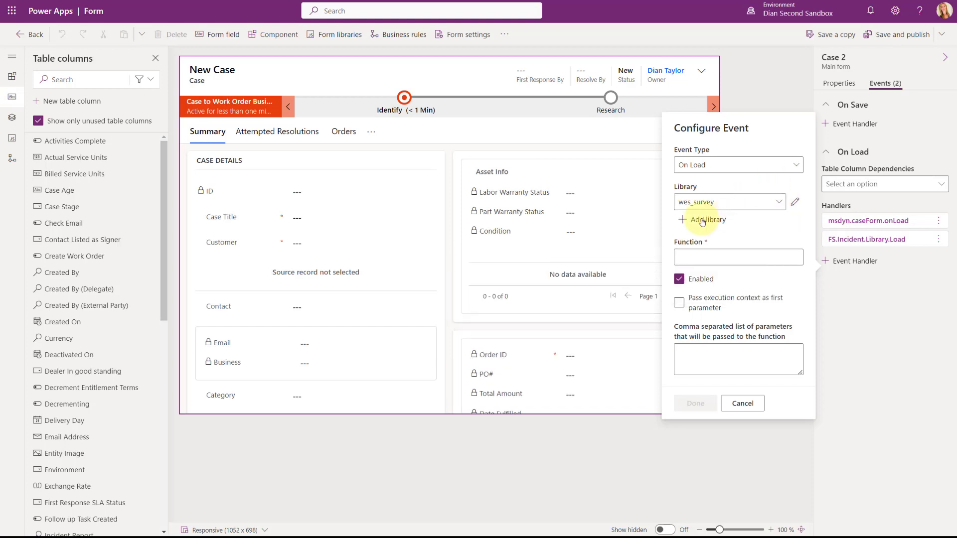
click(378, 141)
key(ctrl+v)
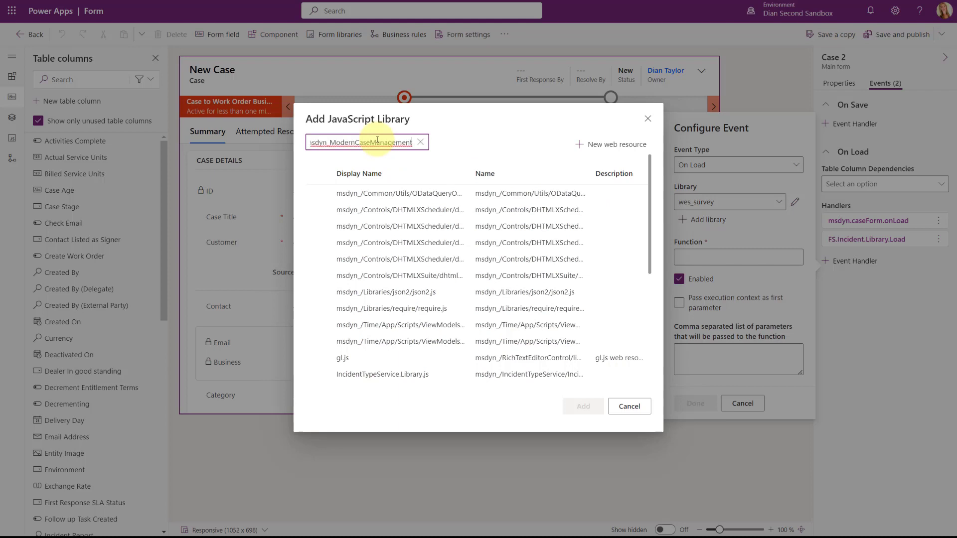
drag(412, 142, 236, 144)
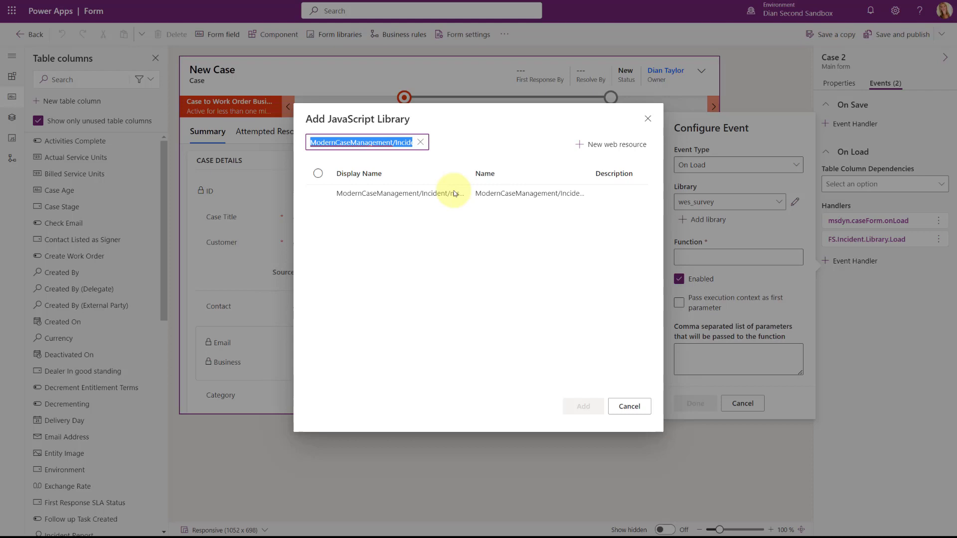
click(319, 194)
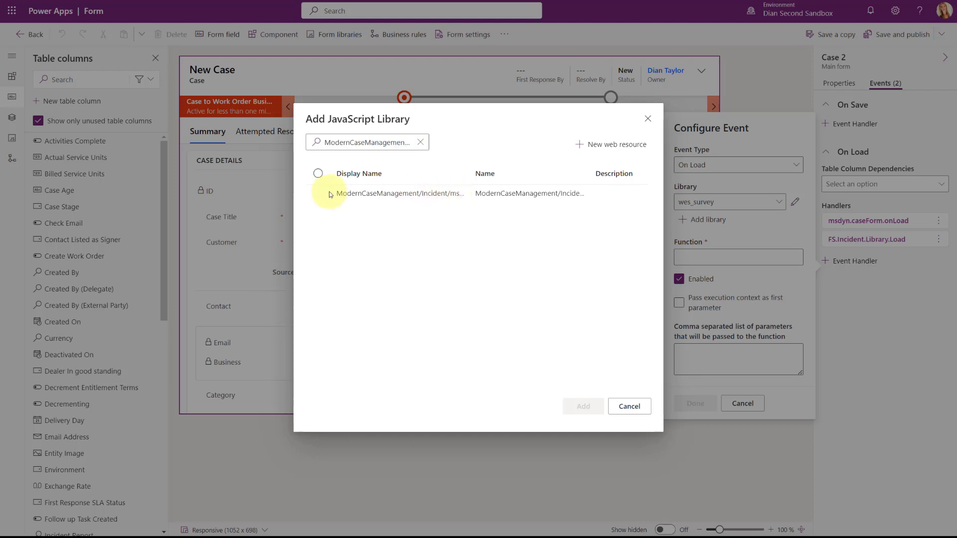
click(318, 193)
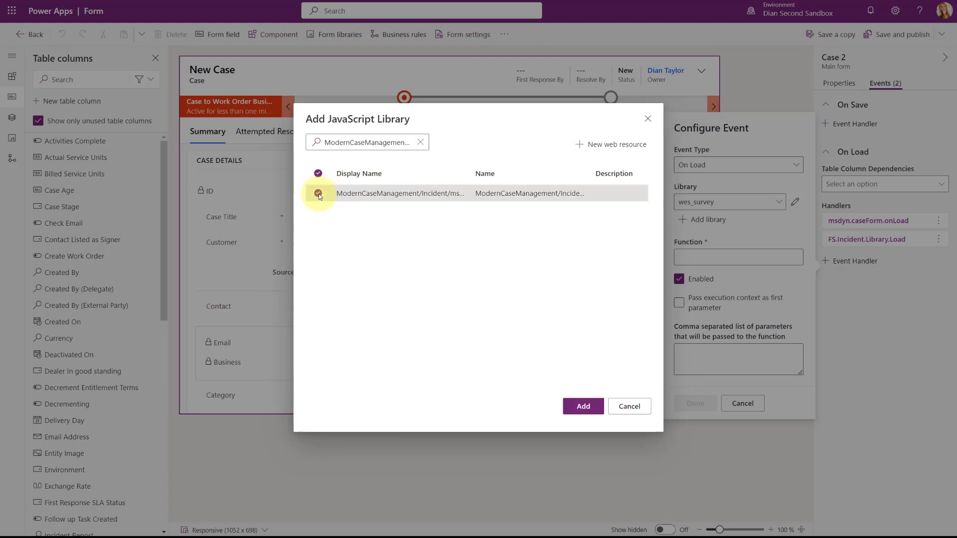
click(582, 407)
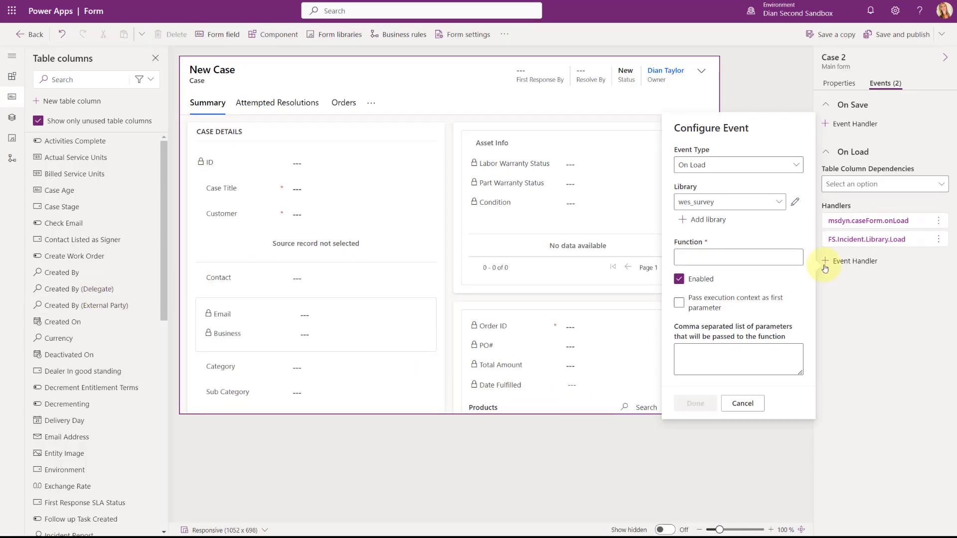
- Configure the On Load handler with the ModernCaseManagement/Incident library and function ModernCaseManagement.ModernCaseManagementLibrary.onCustomerChange, passing execution context as first parameter
click(777, 204)
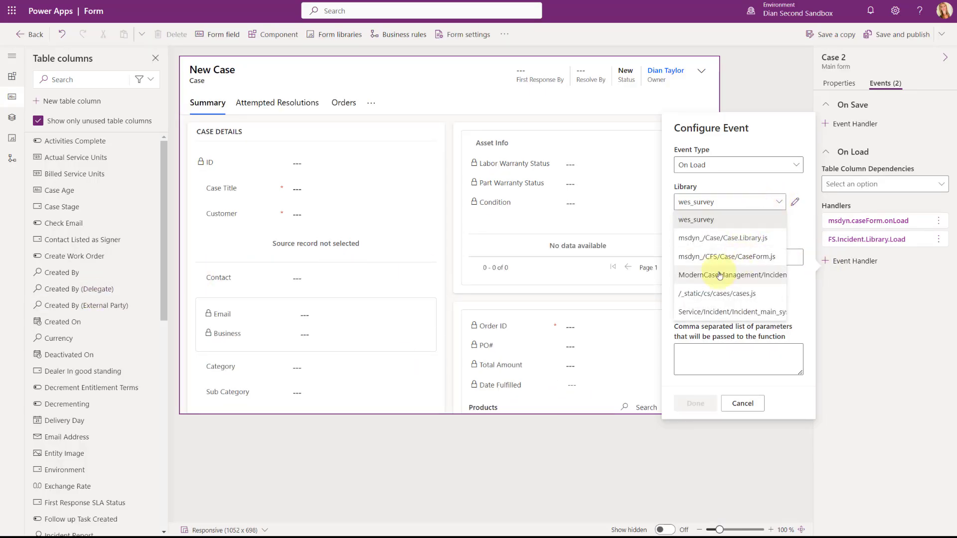
click(699, 276)
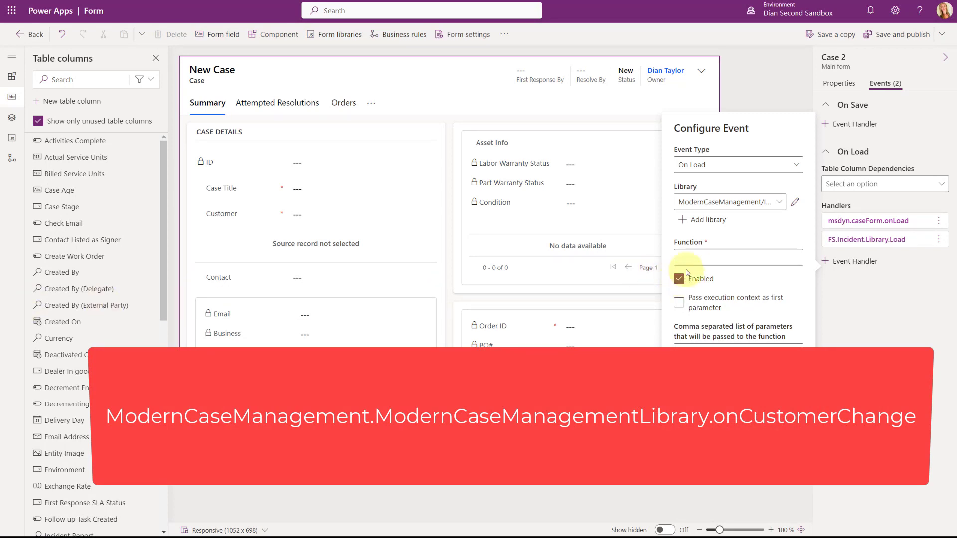
click(695, 257)
text(ModernCaseManagement.ModernCaseManagementLibrary.onCustomerChange)
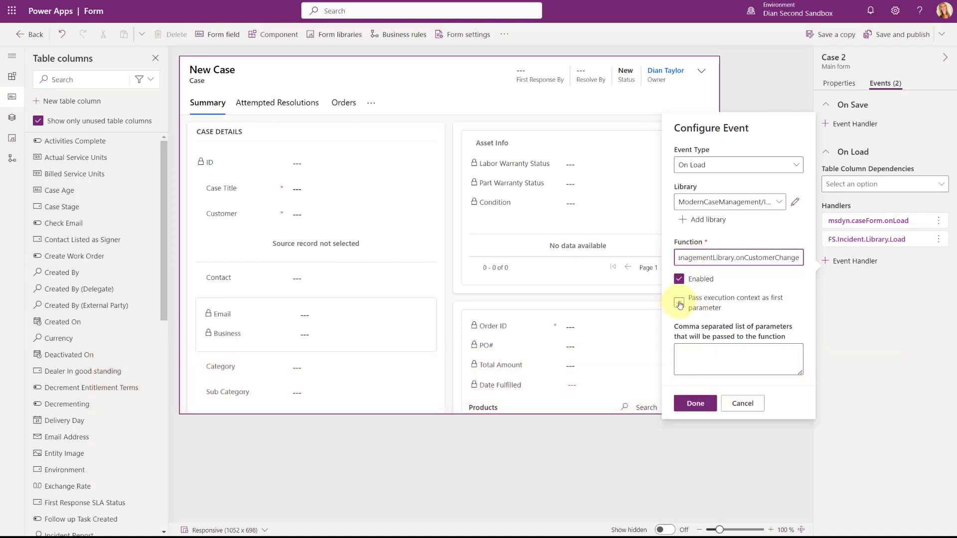
click(679, 303)
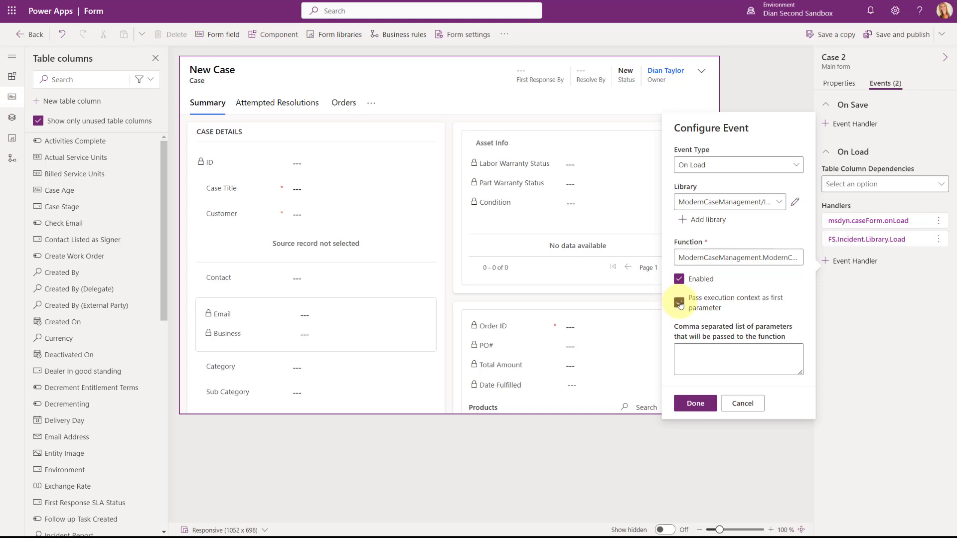
click(697, 403)
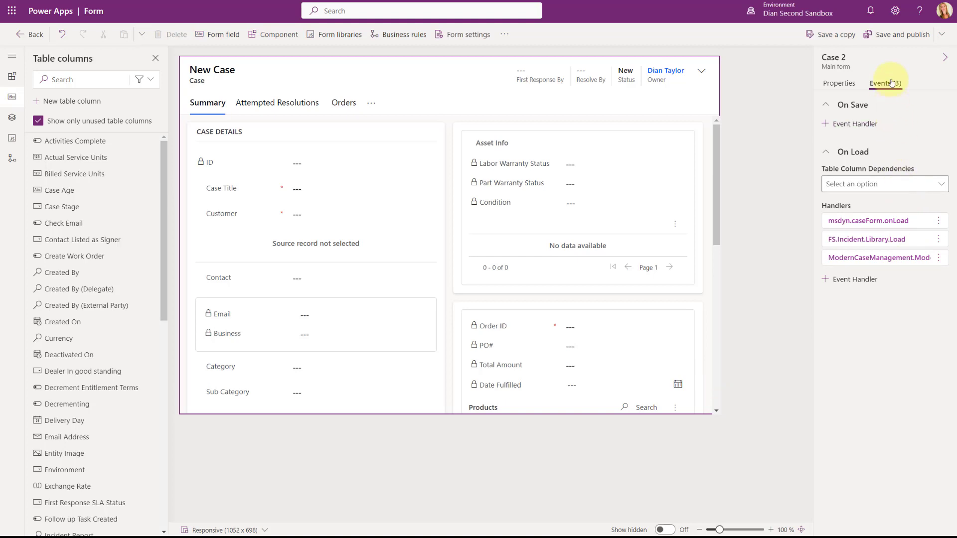
- Start an On Change event handler for the Customer field, using the ModernCaseManagement/Incident library
click(299, 215)
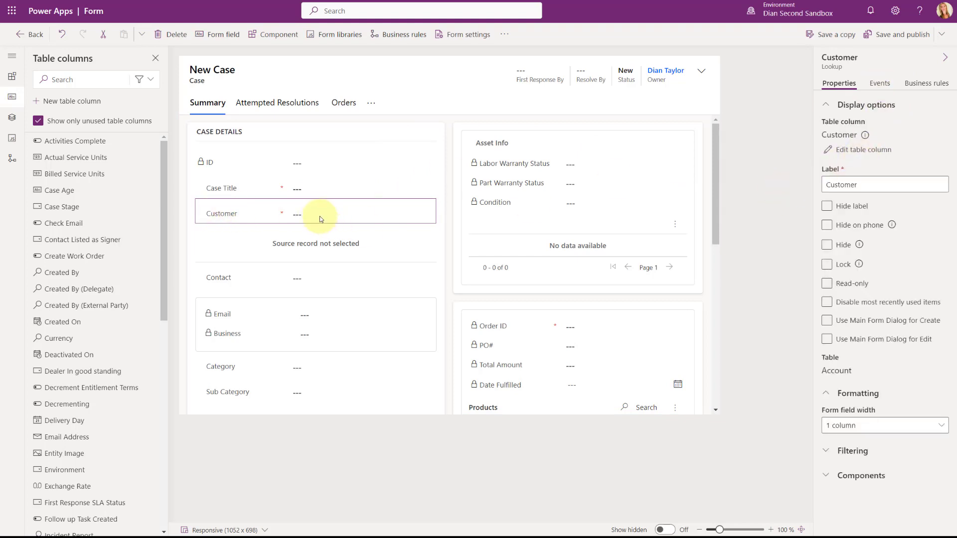
click(880, 84)
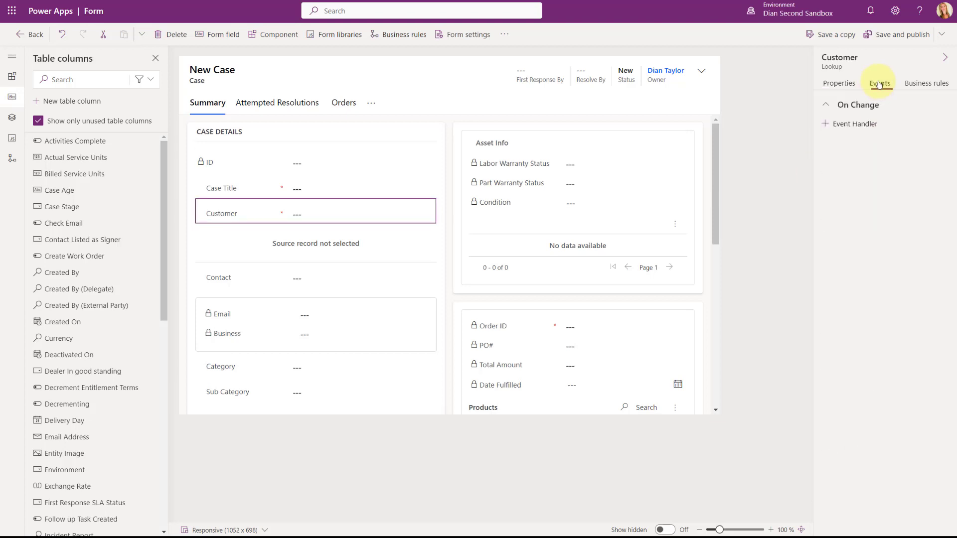
click(855, 124)
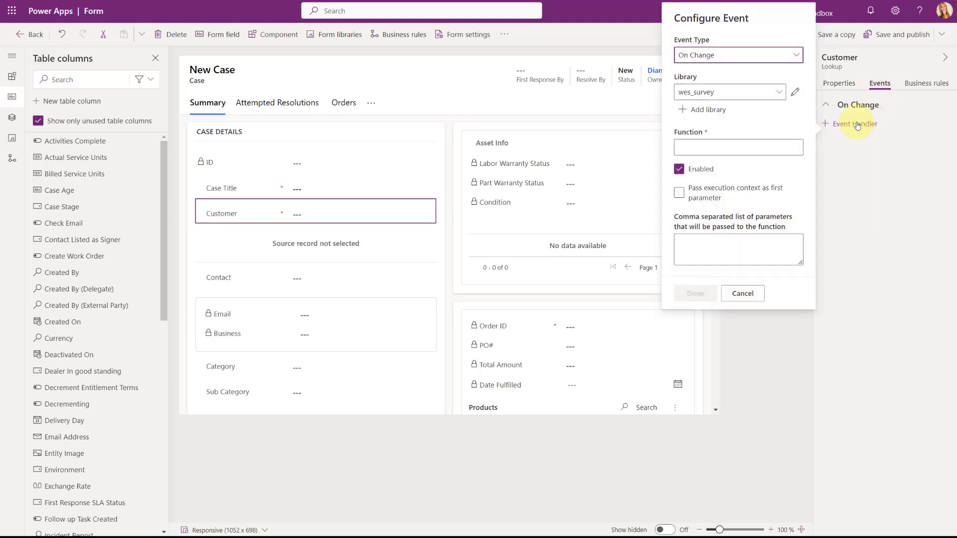
click(779, 94)
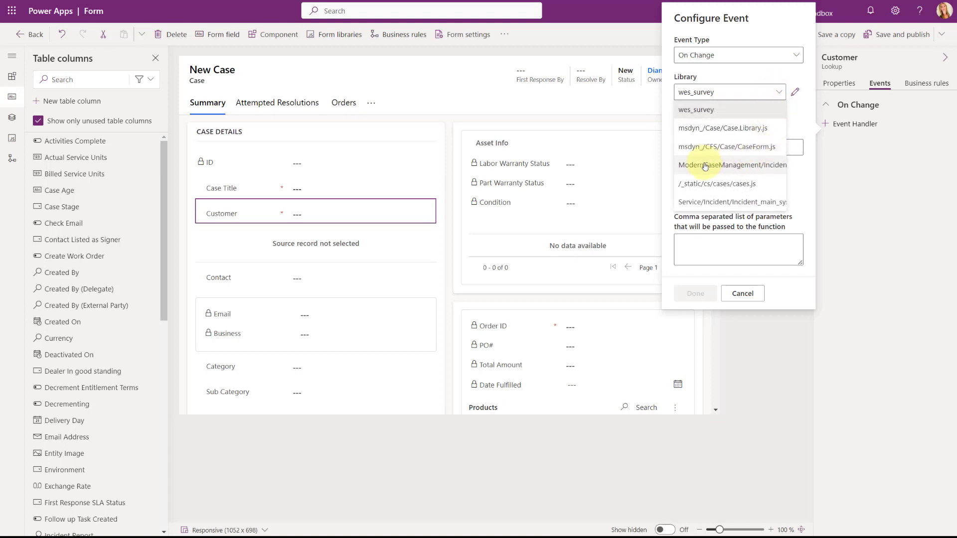
click(705, 166)
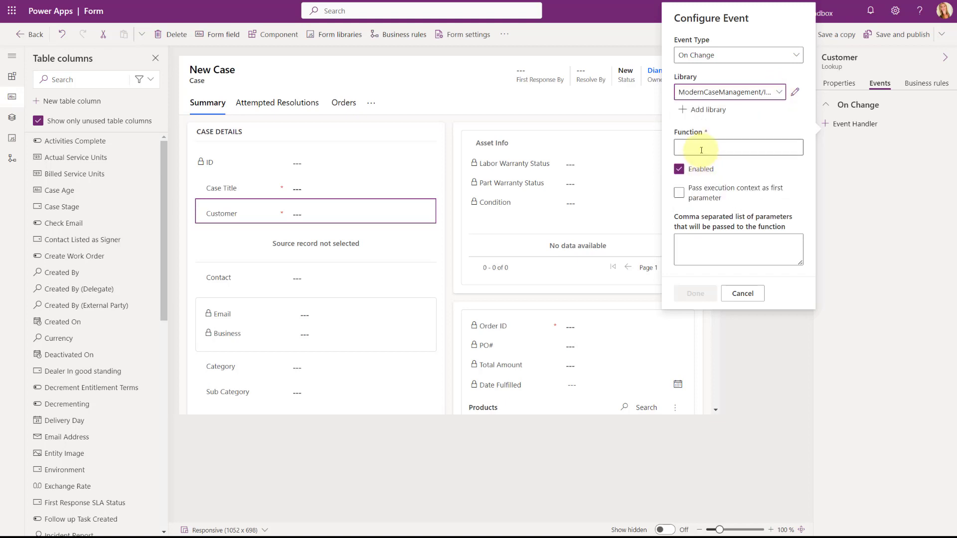
- Set the handler's function to ModernCaseManagement.ModernCaseManagementLibrary.onCustomerChange with execution context as first parameter, and save and publish the form
click(701, 149)
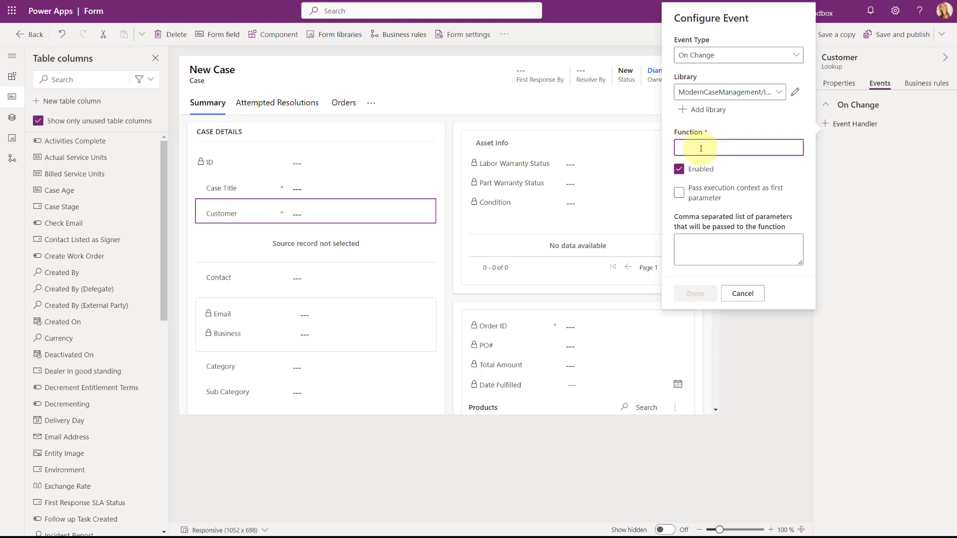
text(ModernCaseManagementLibrary.onCustomerChange)
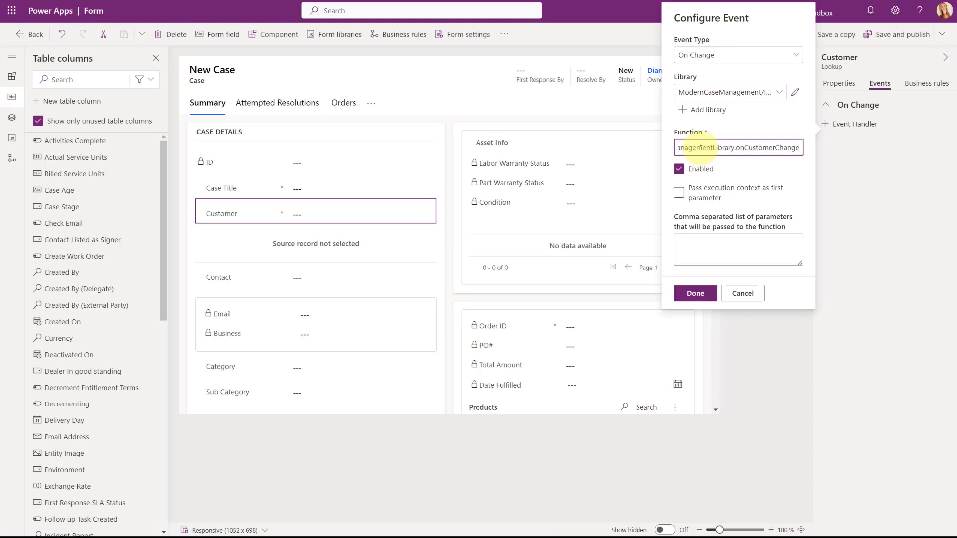
click(679, 192)
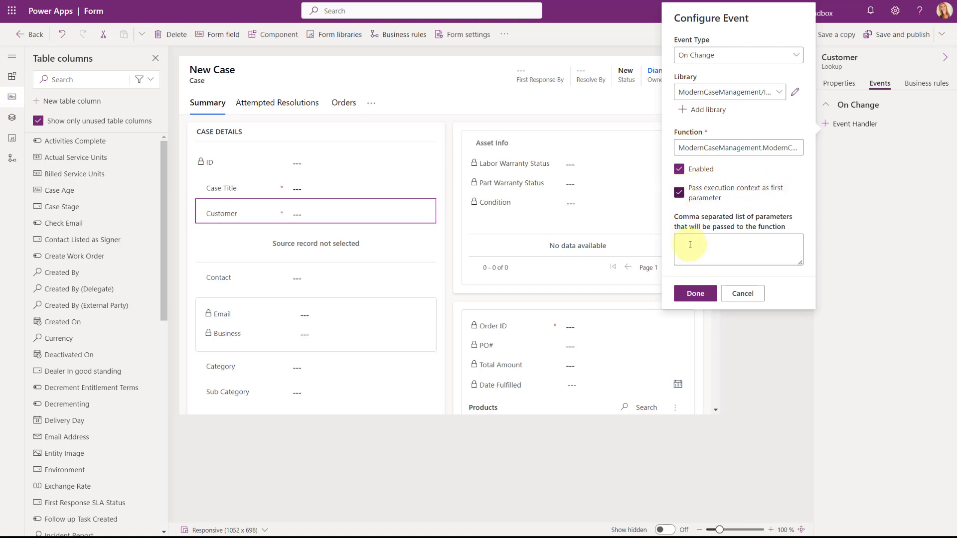
click(696, 294)
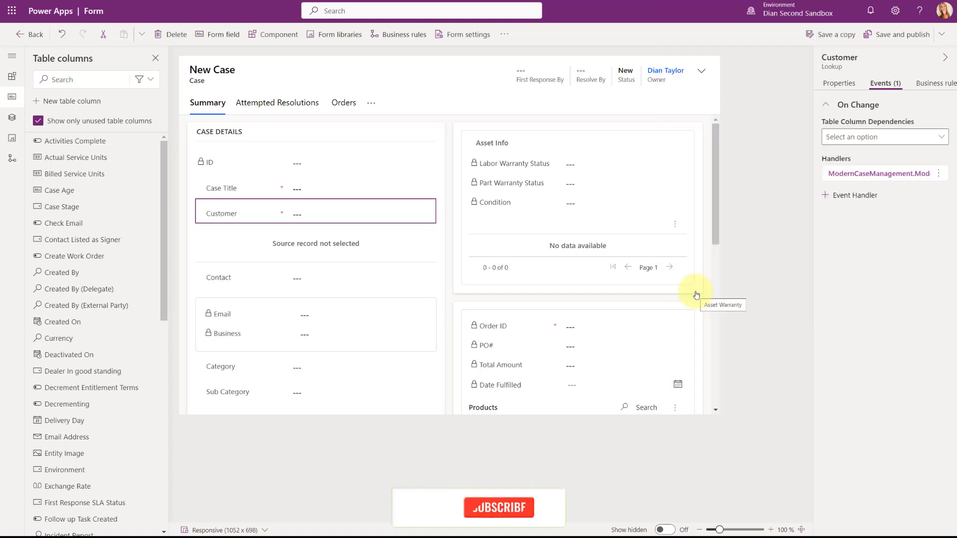
click(890, 34)
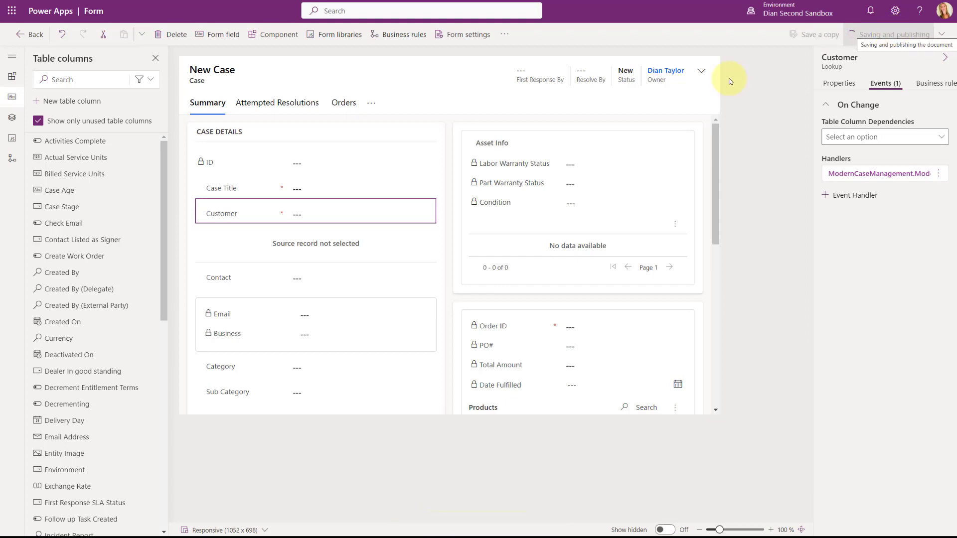